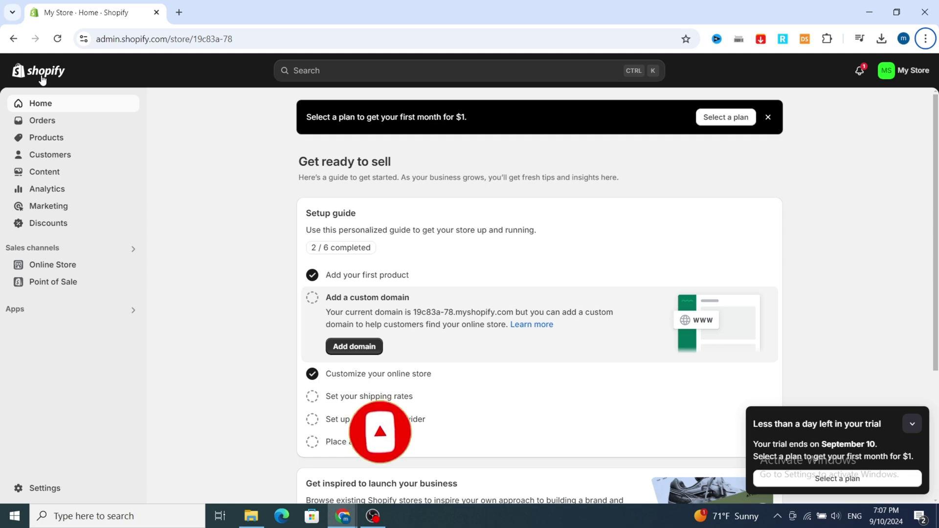
- Go to Settings > Apps and sales channels and launch the Shopify App Store
{"action": "left_click", "coordinate": [35, 490]}
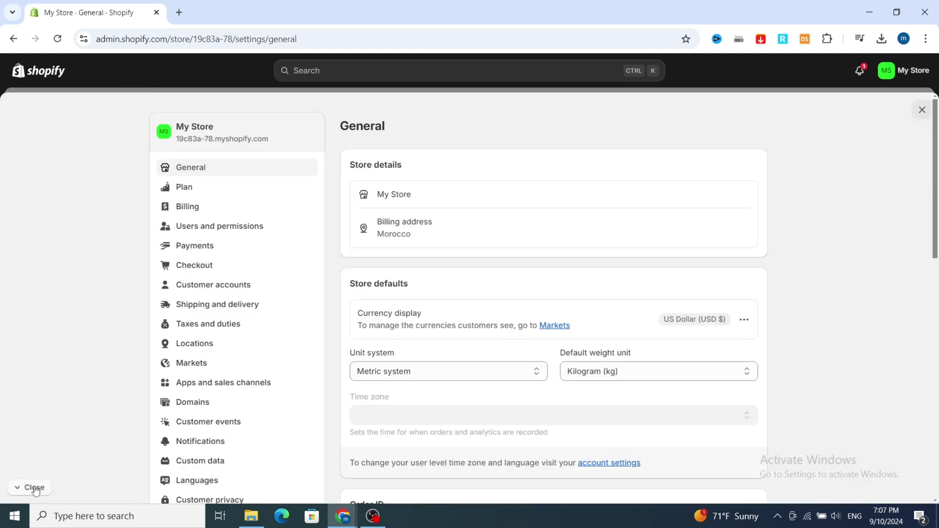
{"action": "left_click", "coordinate": [205, 385]}
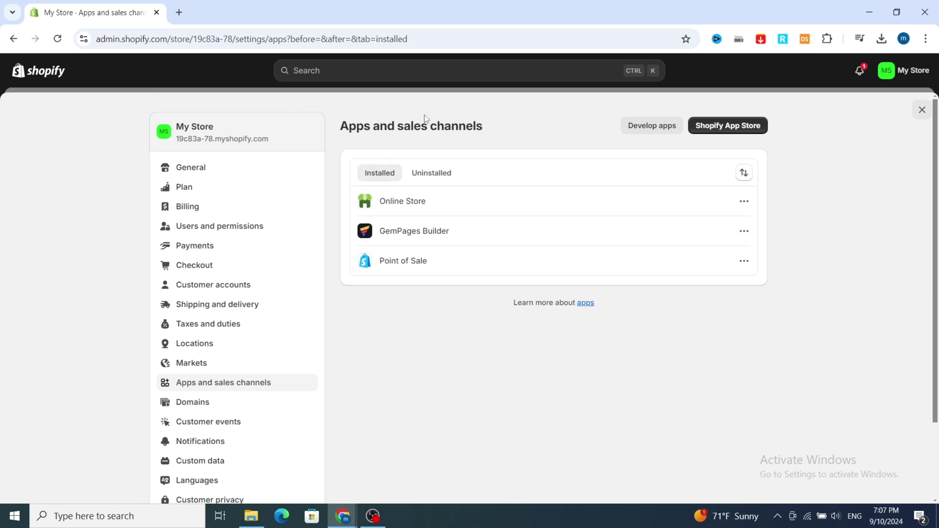
{"action": "left_click", "coordinate": [717, 132]}
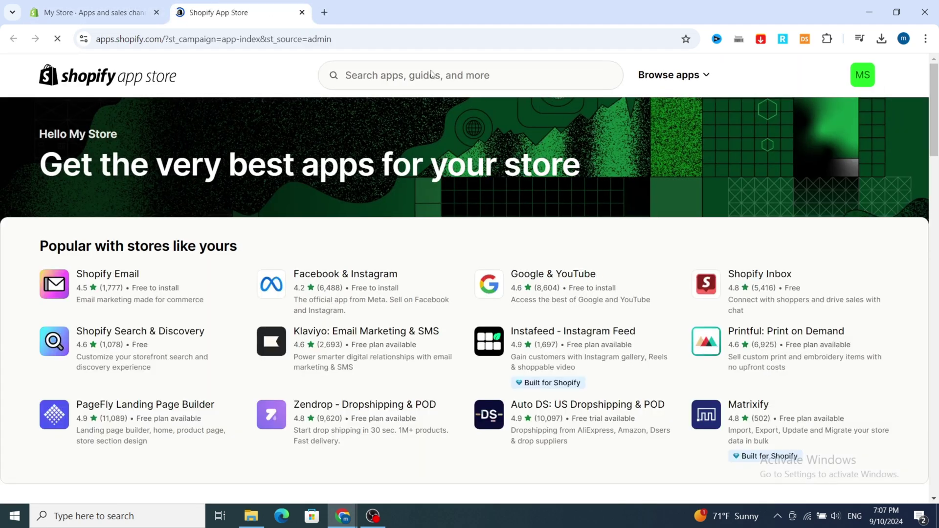
- Search the App Store for 'currency converter' and browse the 961 matching apps
{"action": "left_click", "coordinate": [423, 77]}
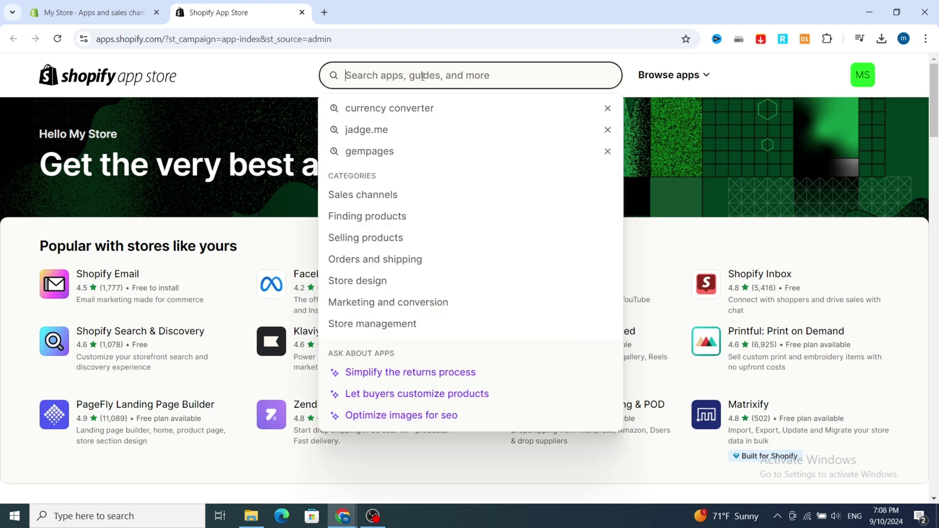
{"action": "type", "text": "cu"}
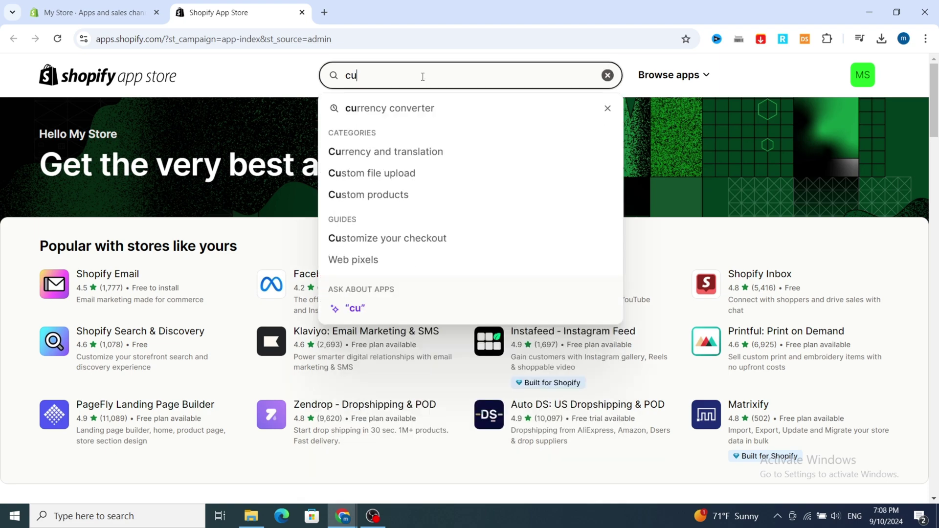
{"action": "type", "text": "rre"}
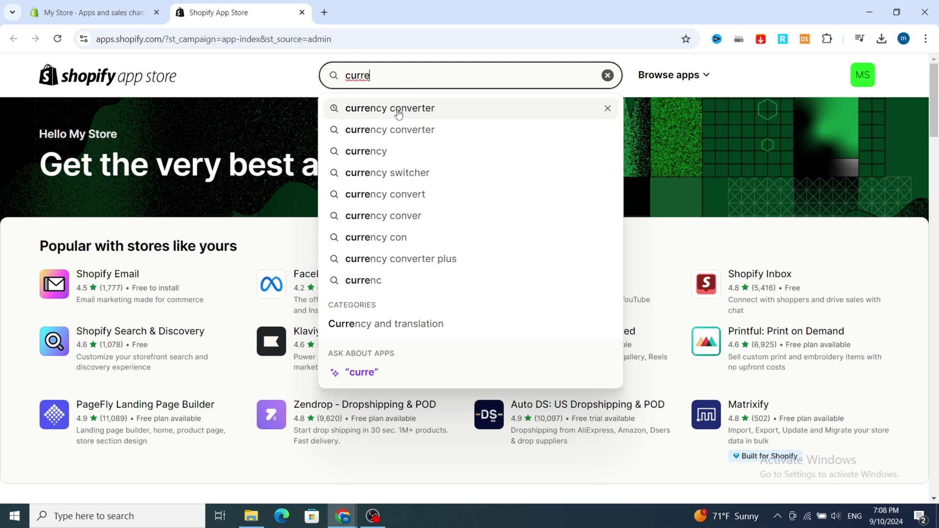
{"action": "left_click", "coordinate": [396, 108]}
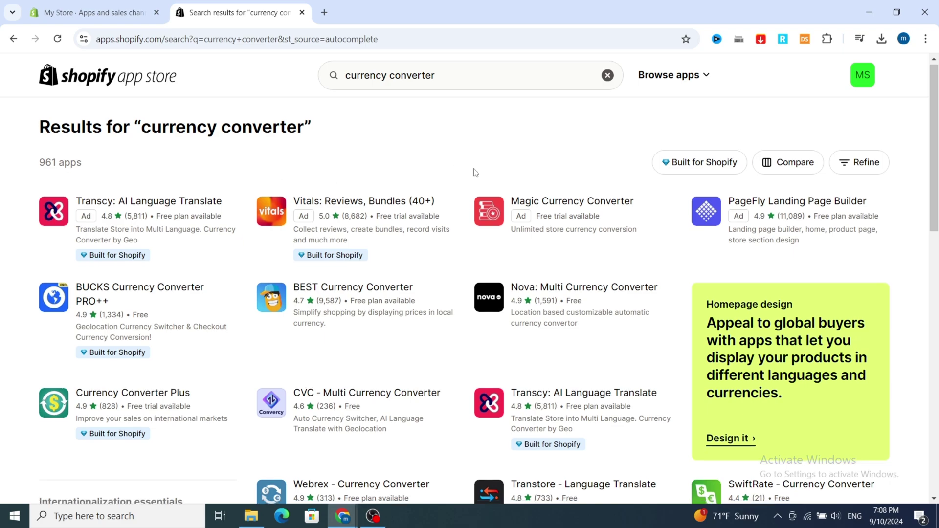
{"action": "scroll", "coordinate": [401, 395], "scroll_direction": "down", "scroll_amount": 8}
{"action": "scroll", "coordinate": [400, 395], "scroll_direction": "up", "scroll_amount": 8}
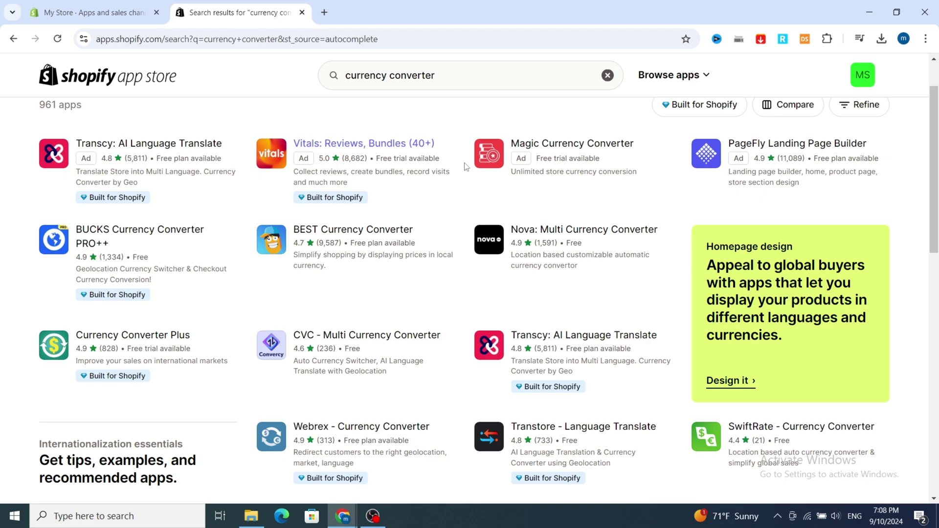
{"action": "scroll", "coordinate": [313, 292], "scroll_direction": "down", "scroll_amount": 3}
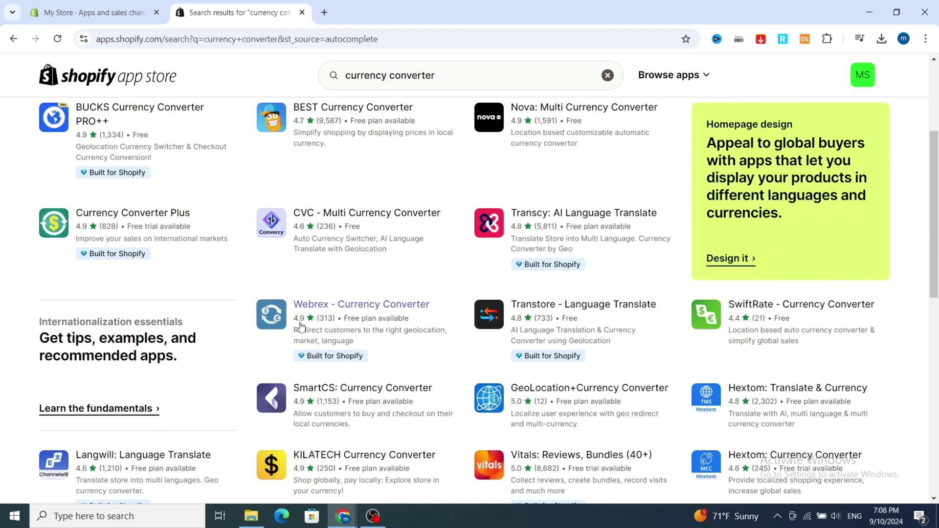
{"action": "scroll", "coordinate": [313, 308], "scroll_direction": "down", "scroll_amount": 6}
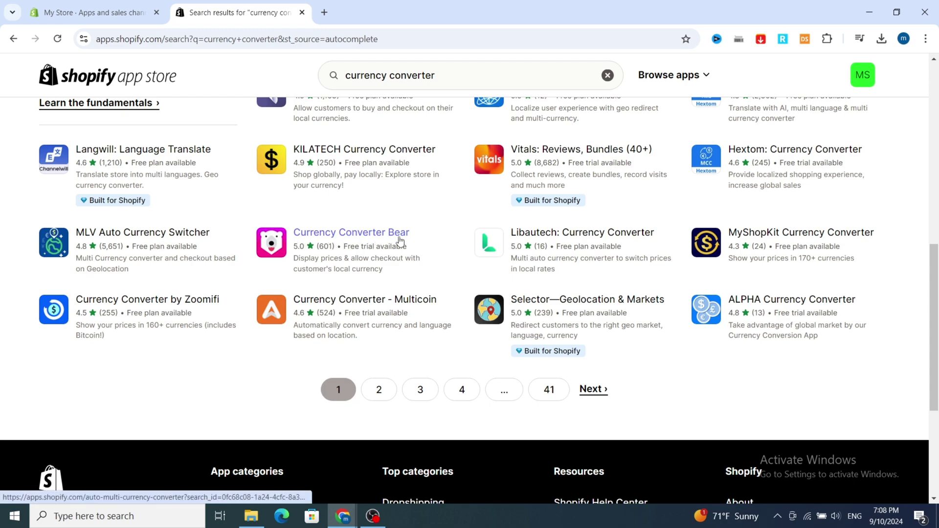
{"action": "scroll", "coordinate": [455, 222], "scroll_direction": "up", "scroll_amount": 7}
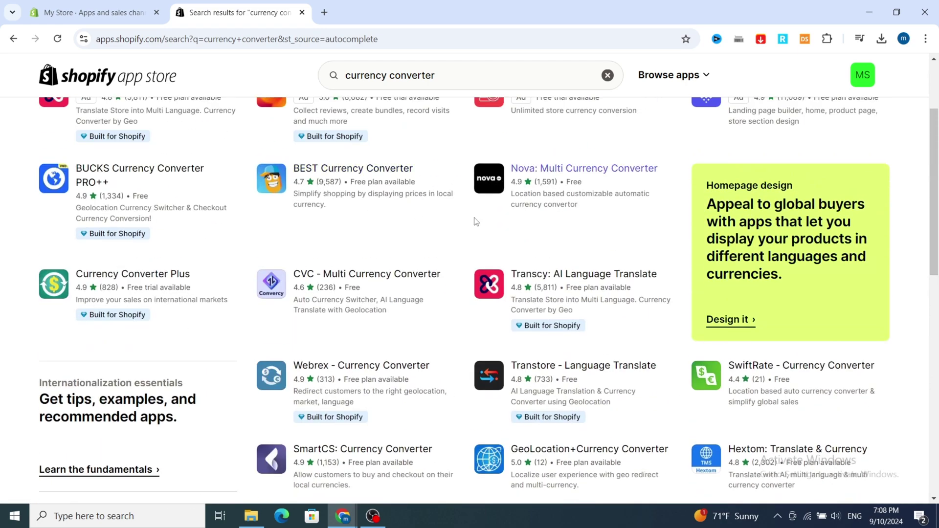
{"action": "scroll", "coordinate": [332, 201], "scroll_direction": "up", "scroll_amount": 3}
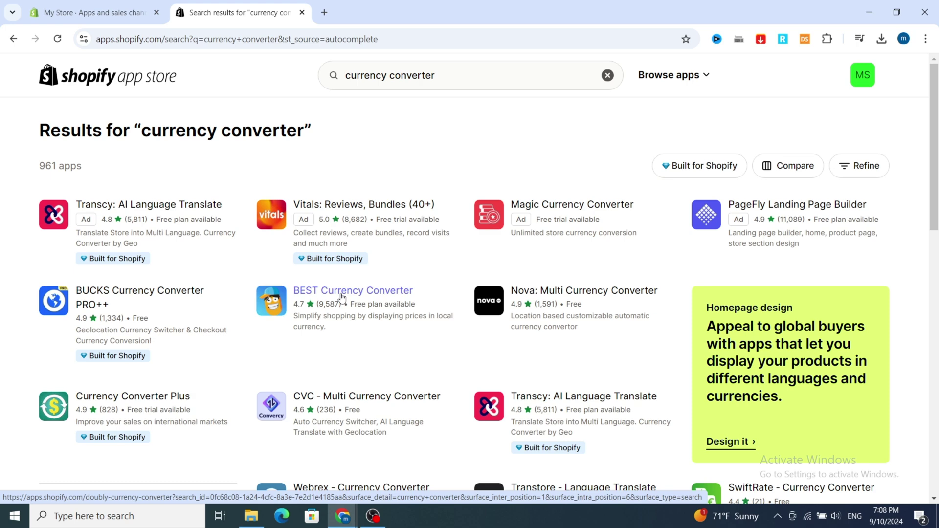
- Install BEST Currency Converter from its listing and approve its data access
{"action": "left_click", "coordinate": [325, 297]}
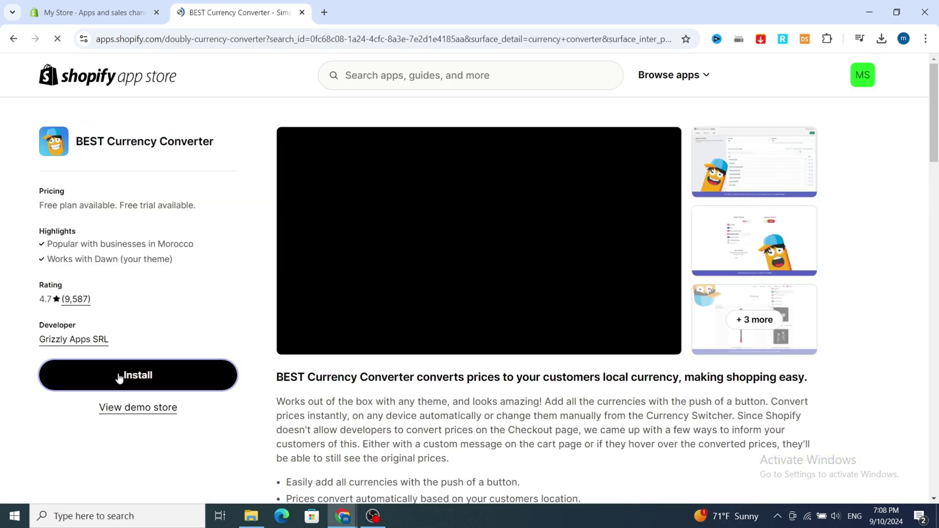
{"action": "left_click", "coordinate": [119, 376]}
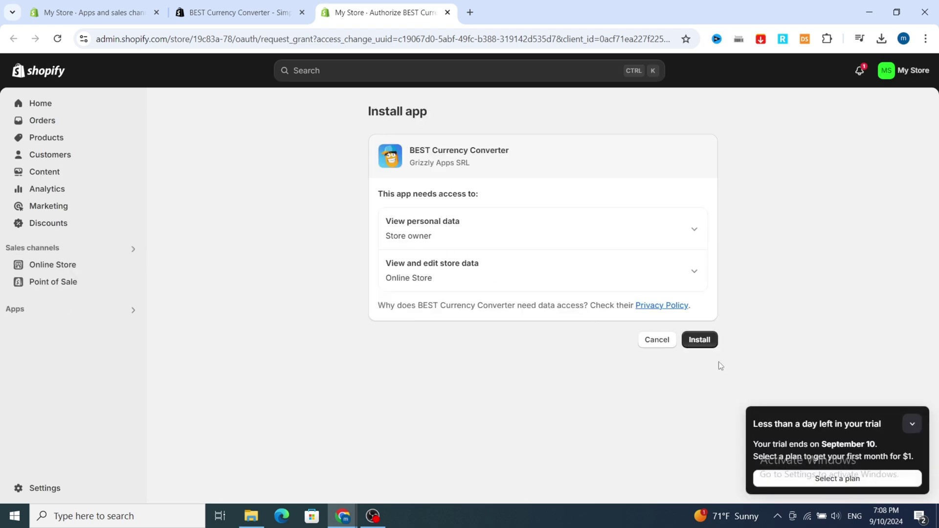
{"action": "left_click", "coordinate": [706, 341]}
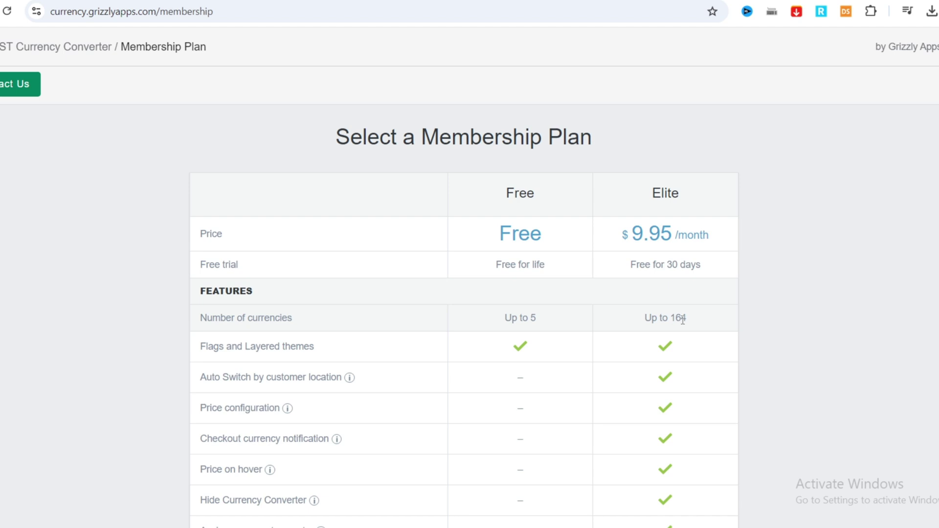
- Accept the terms and conditions and sign up for the Free membership plan
{"action": "scroll", "coordinate": [526, 225], "scroll_direction": "down", "scroll_amount": 5}
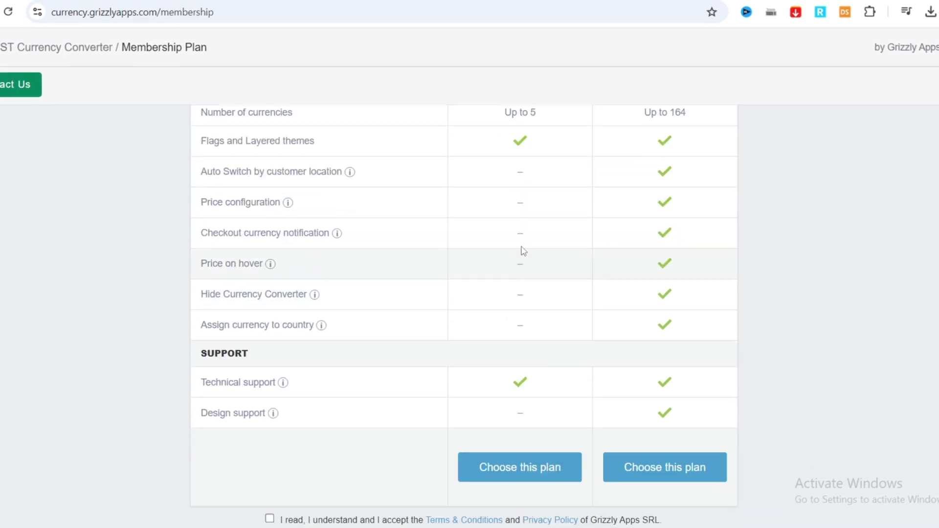
{"action": "scroll", "coordinate": [513, 391], "scroll_direction": "up", "scroll_amount": 5}
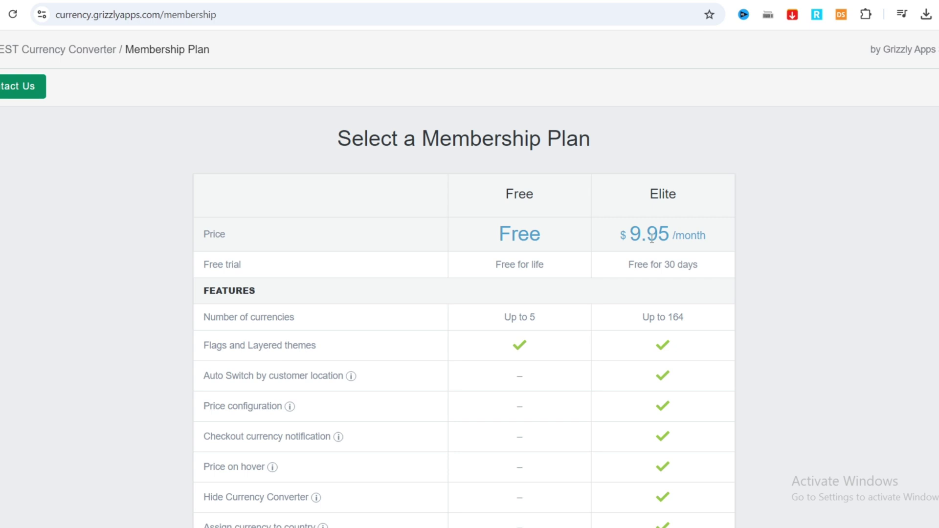
{"action": "scroll", "coordinate": [694, 234], "scroll_direction": "down", "scroll_amount": 1}
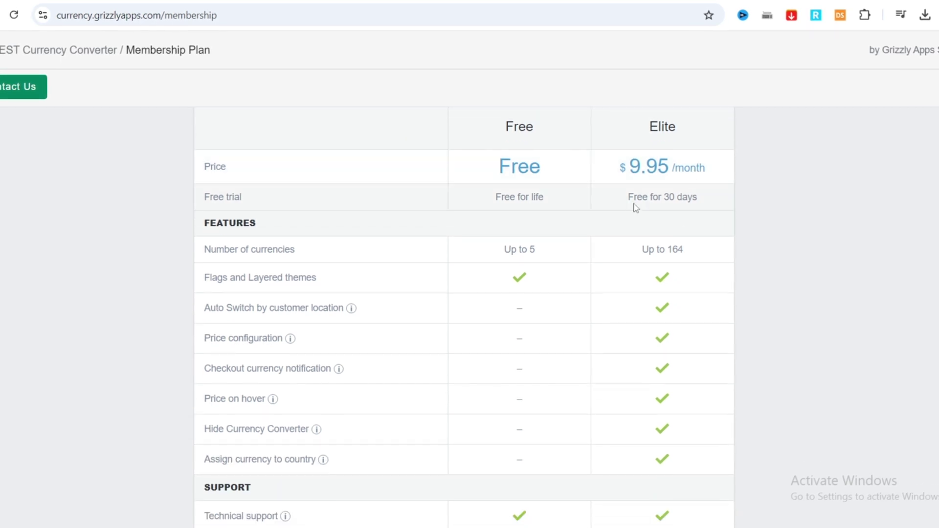
{"action": "scroll", "coordinate": [729, 230], "scroll_direction": "down", "scroll_amount": 3}
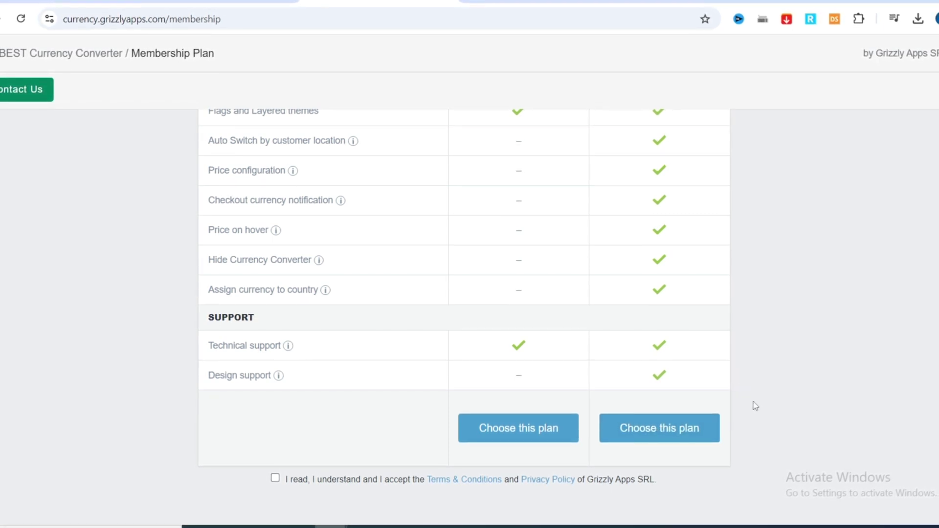
{"action": "scroll", "coordinate": [489, 371], "scroll_direction": "up", "scroll_amount": 1}
{"action": "scroll", "coordinate": [514, 409], "scroll_direction": "down", "scroll_amount": 1}
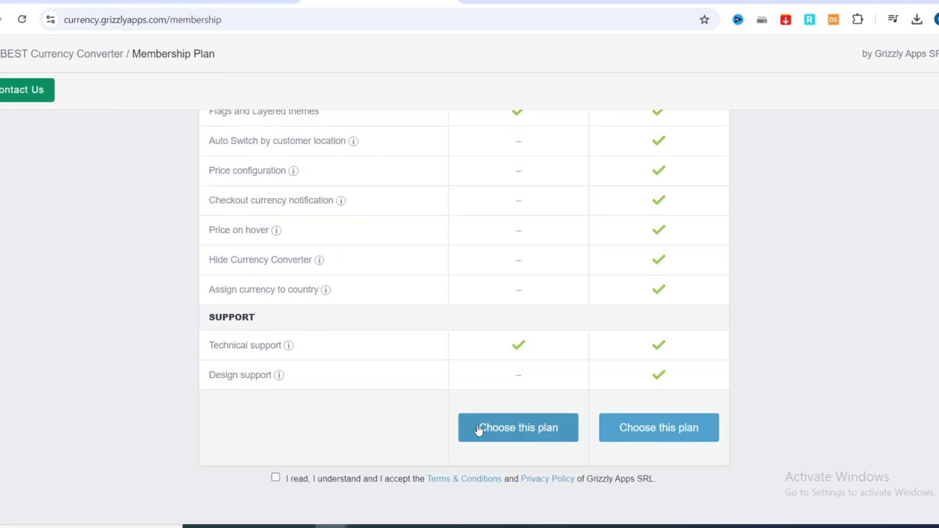
{"action": "left_click", "coordinate": [501, 430]}
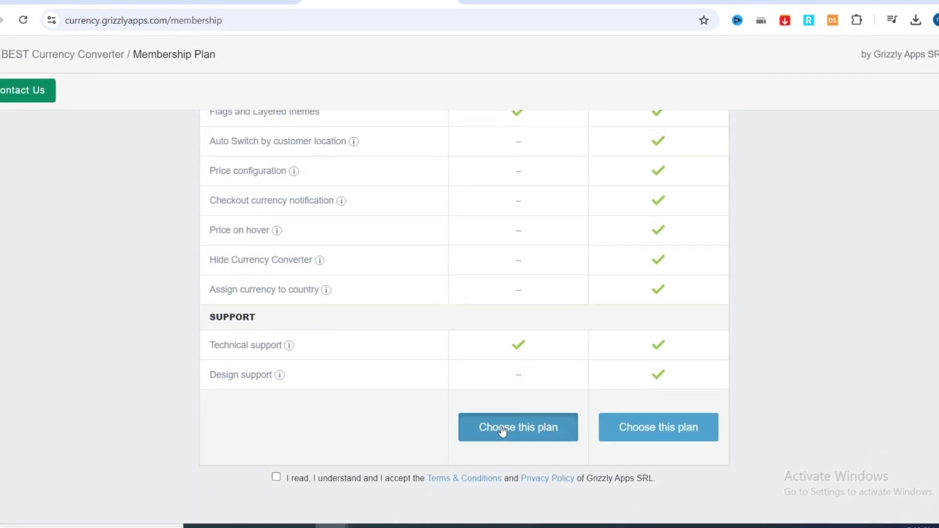
{"action": "left_click", "coordinate": [693, 192]}
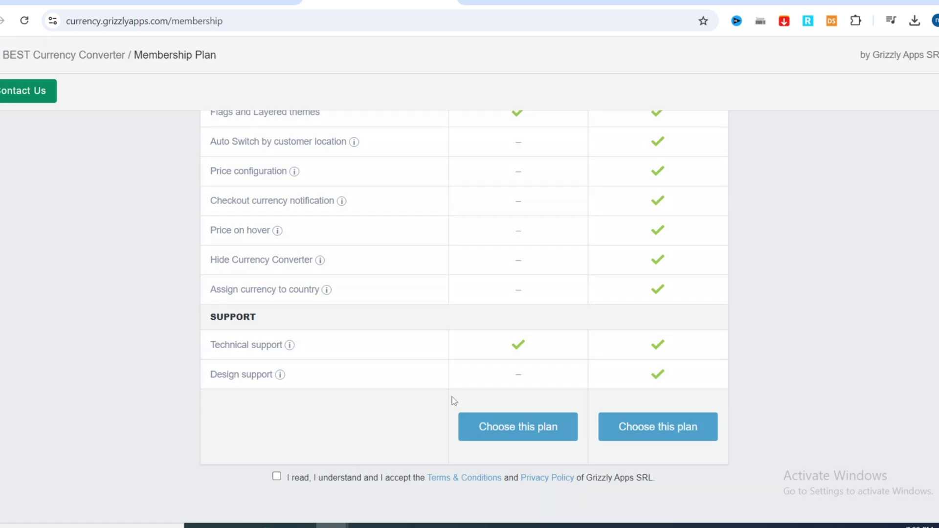
{"action": "left_click", "coordinate": [277, 476]}
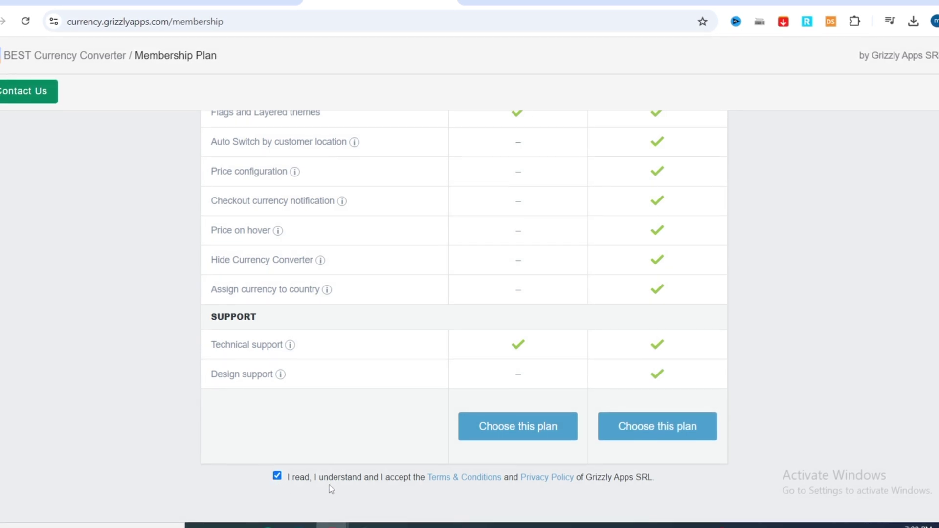
{"action": "left_click", "coordinate": [514, 434]}
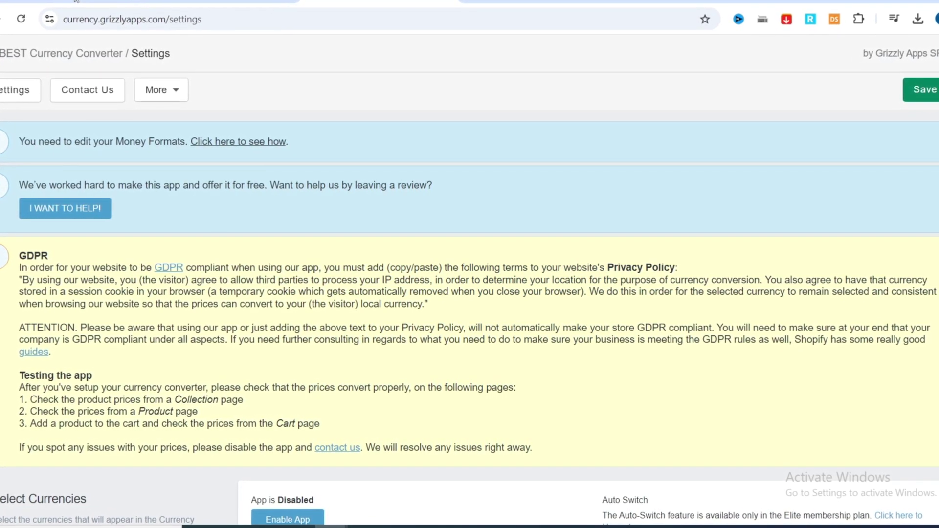
- Open the money-formats guide and select the <span class=money> snippet in Step 5
{"action": "left_click", "coordinate": [207, 143]}
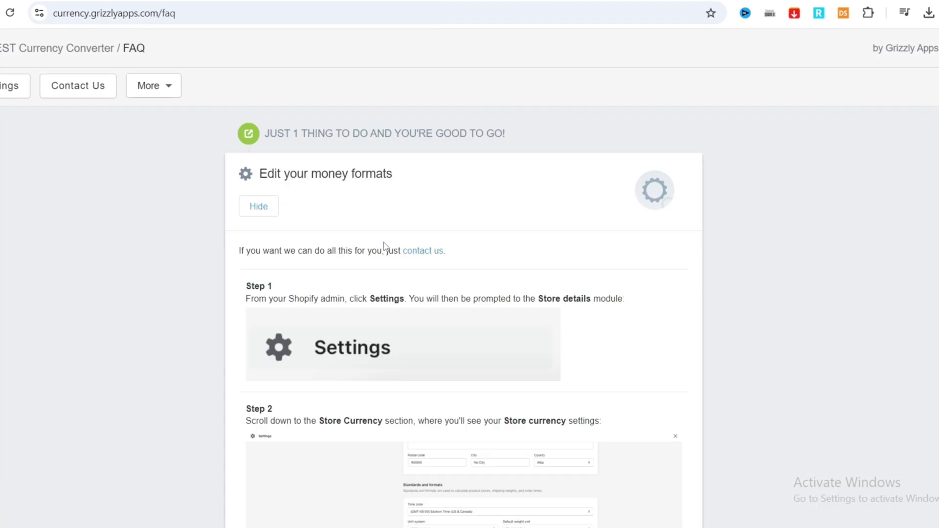
{"action": "scroll", "coordinate": [363, 212], "scroll_direction": "down", "scroll_amount": 2}
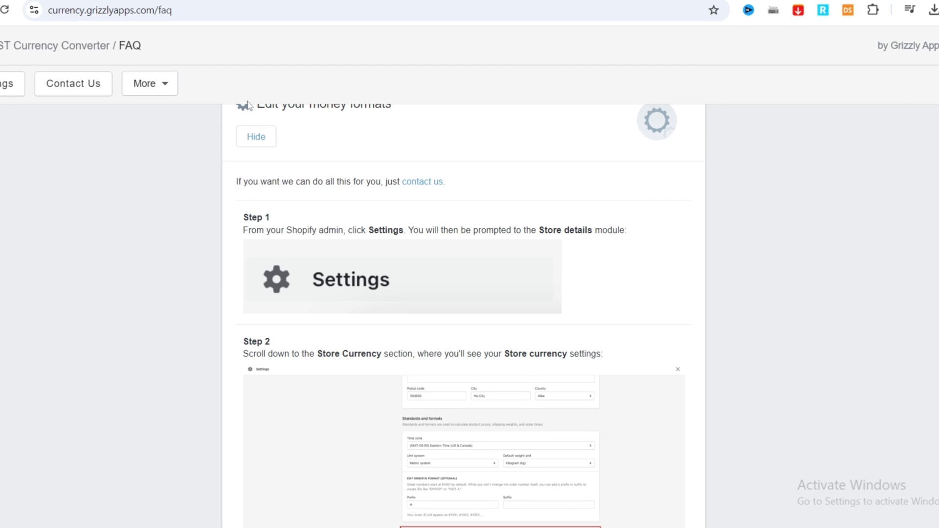
{"action": "scroll", "coordinate": [361, 235], "scroll_direction": "down", "scroll_amount": 5}
{"action": "scroll", "coordinate": [338, 271], "scroll_direction": "down", "scroll_amount": 4}
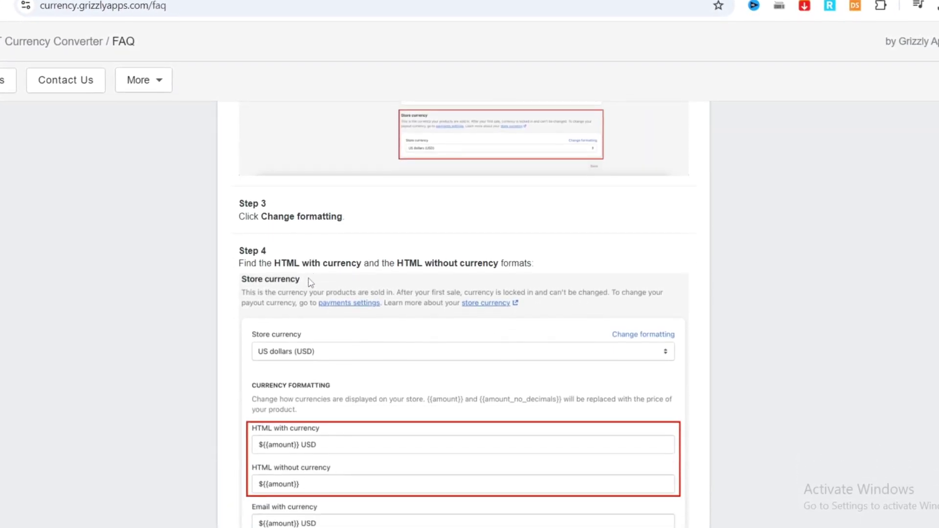
{"action": "scroll", "coordinate": [290, 274], "scroll_direction": "down", "scroll_amount": 6}
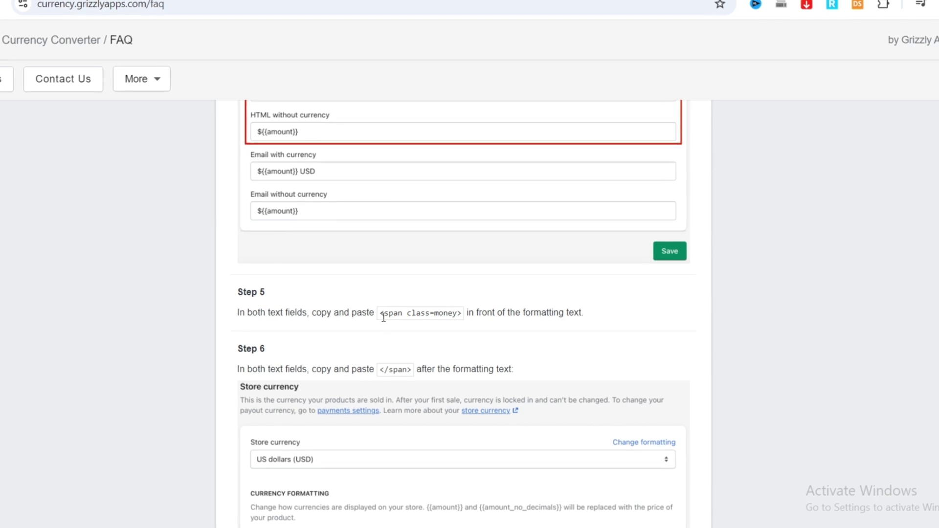
{"action": "left_click_drag", "start_coordinate": [383, 314], "coordinate": [463, 320]}
{"action": "key", "text": "ctrl+c"}
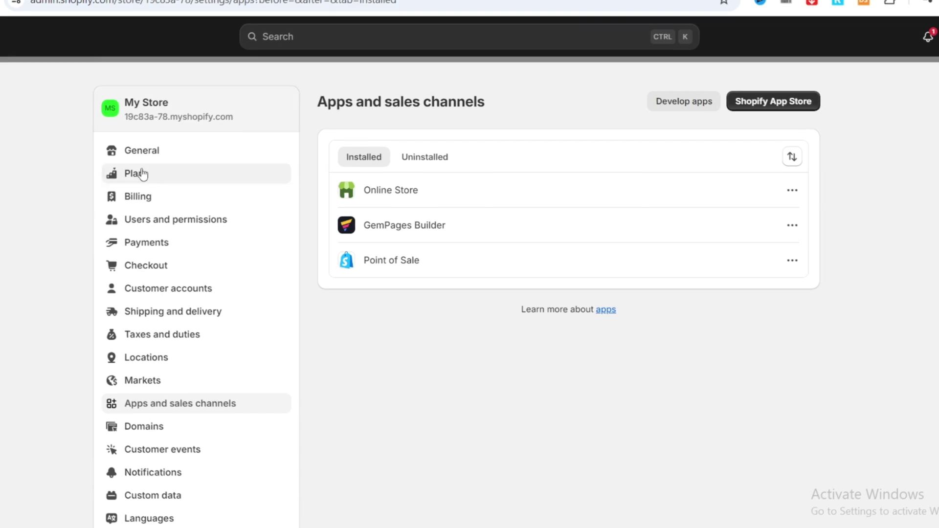
- Open the currency formatting editor from the currency display options in General settings
{"action": "left_click", "coordinate": [159, 154]}
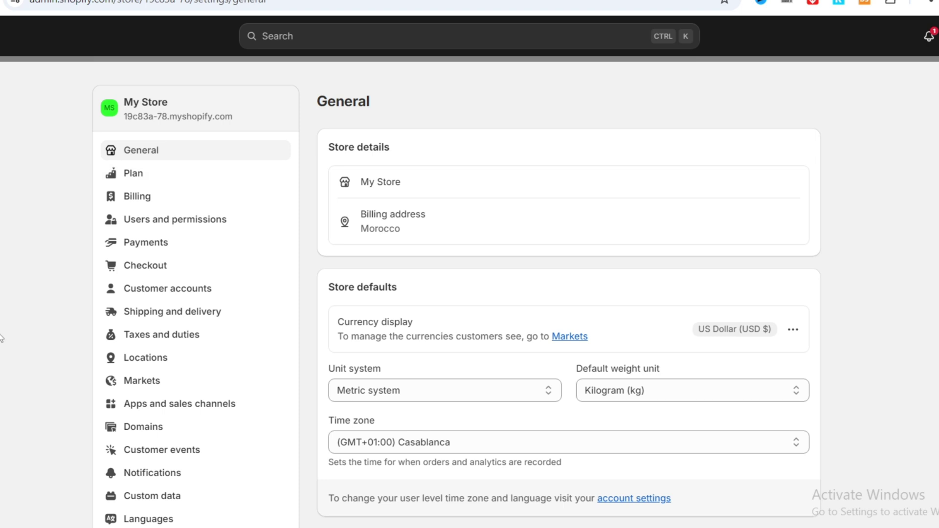
{"action": "scroll", "coordinate": [408, 306], "scroll_direction": "down", "scroll_amount": 2}
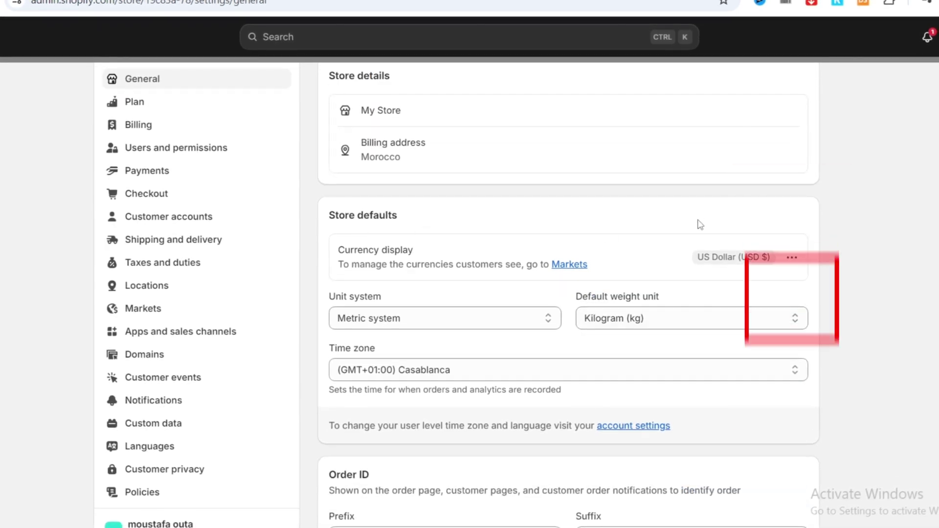
{"action": "left_click", "coordinate": [792, 259]}
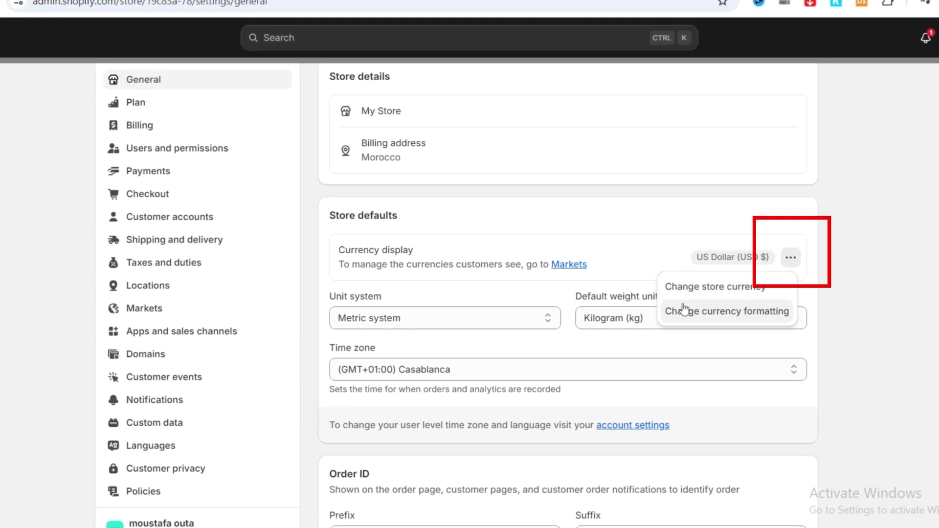
{"action": "left_click", "coordinate": [707, 312]}
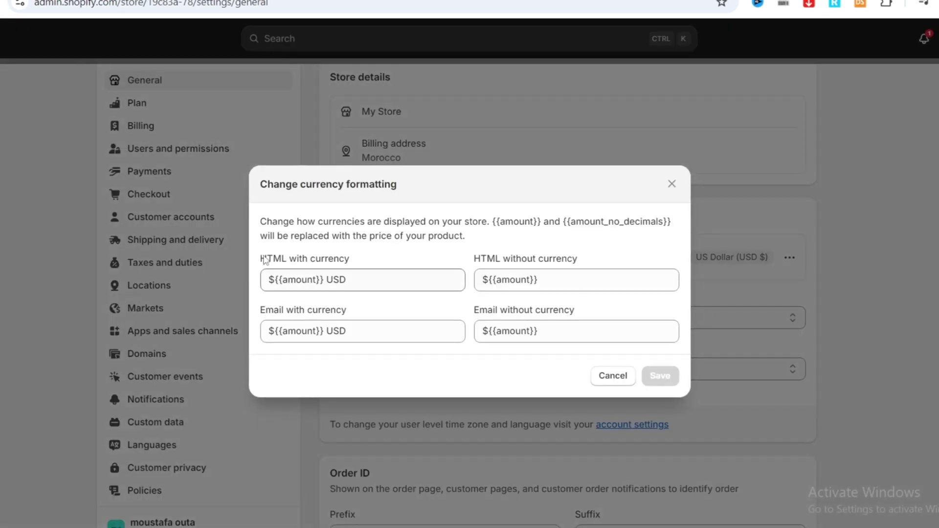
- Paste <span class=money> at the start of both HTML money formats
{"action": "left_click", "coordinate": [267, 280]}
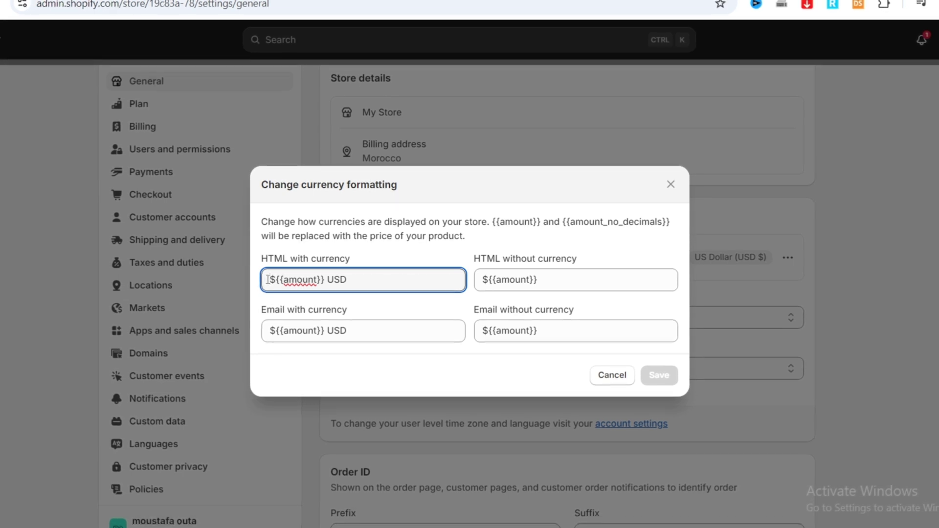
{"action": "key", "text": "ctrl+v"}
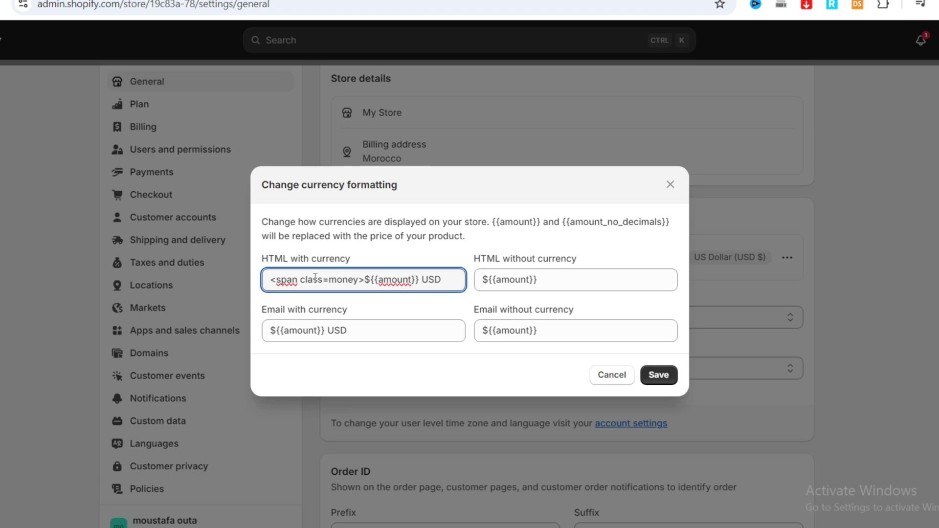
{"action": "left_click", "coordinate": [481, 280]}
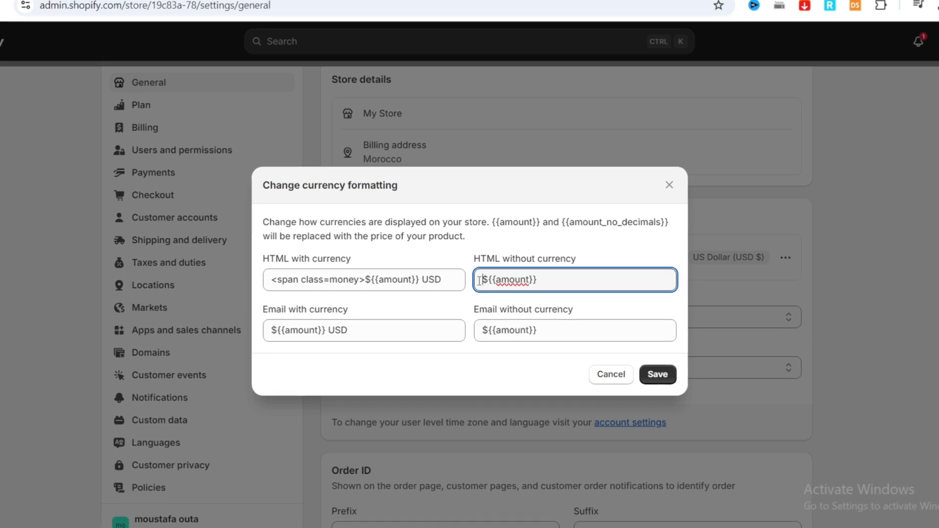
{"action": "key", "text": "ctrl+v"}
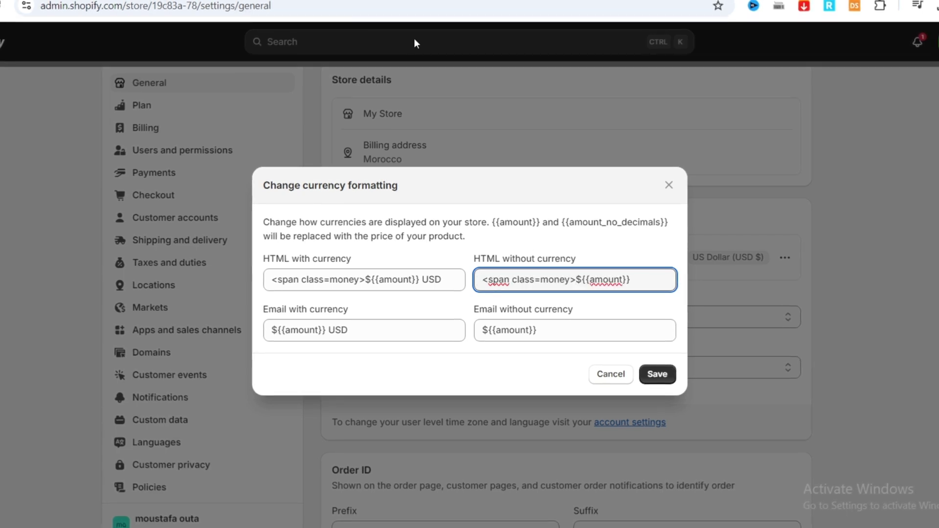
{"action": "key", "text": "ctrl+Tab"}
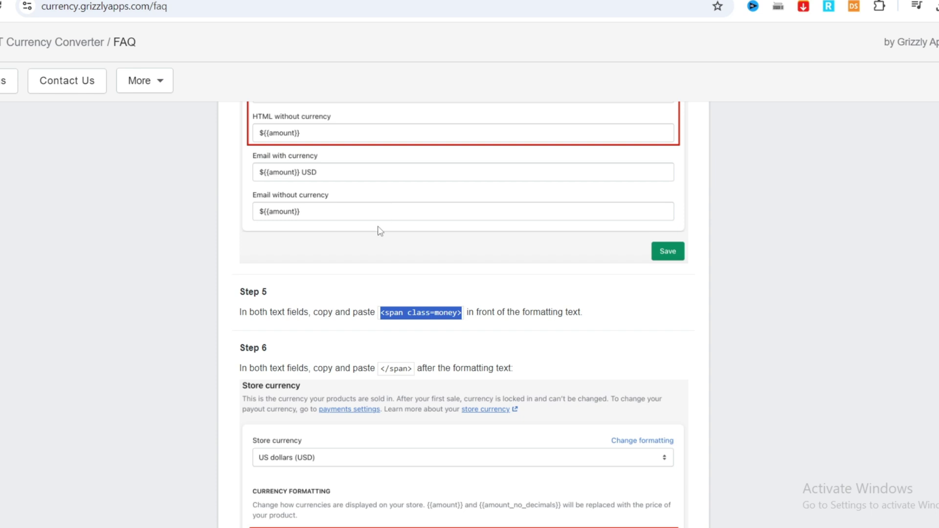
- Select the closing </span> snippet in Step 6 of the guide
{"action": "scroll", "coordinate": [400, 312], "scroll_direction": "down", "scroll_amount": 2}
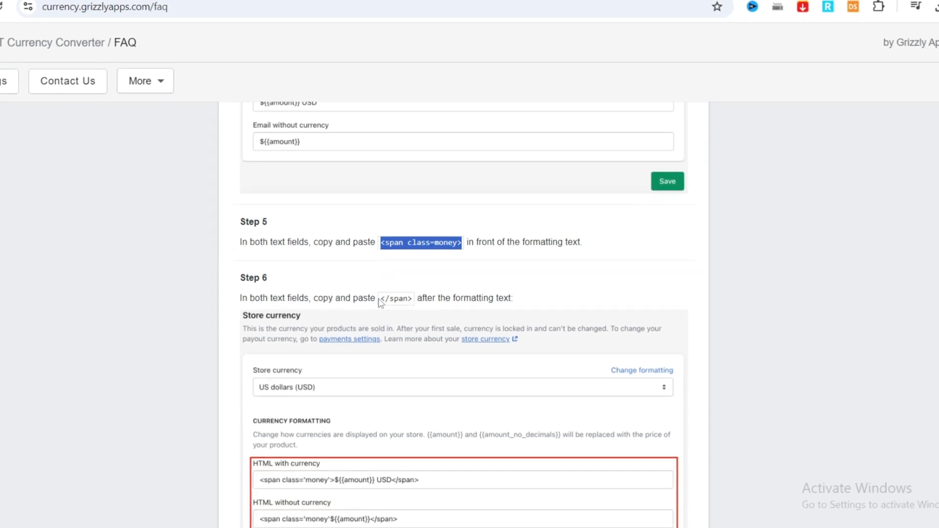
{"action": "left_click_drag", "start_coordinate": [381, 299], "coordinate": [392, 297]}
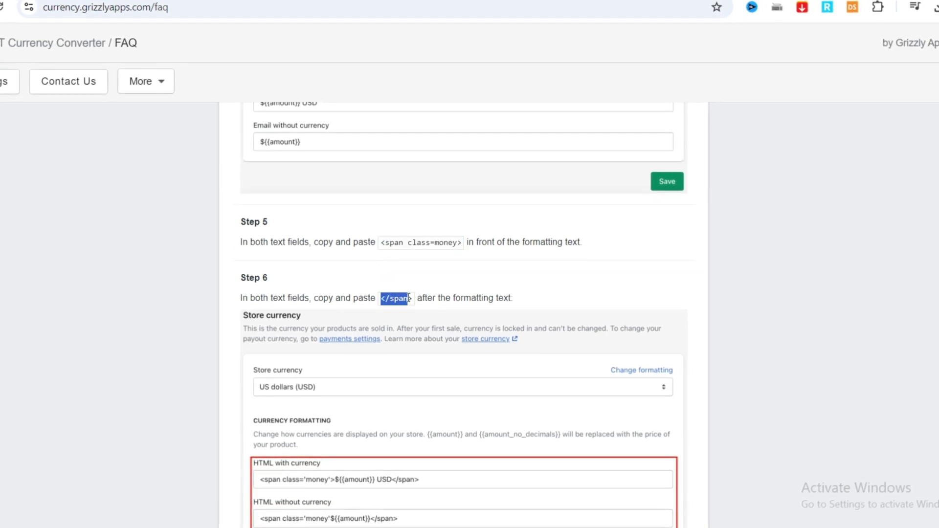
{"action": "left_click", "coordinate": [415, 304]}
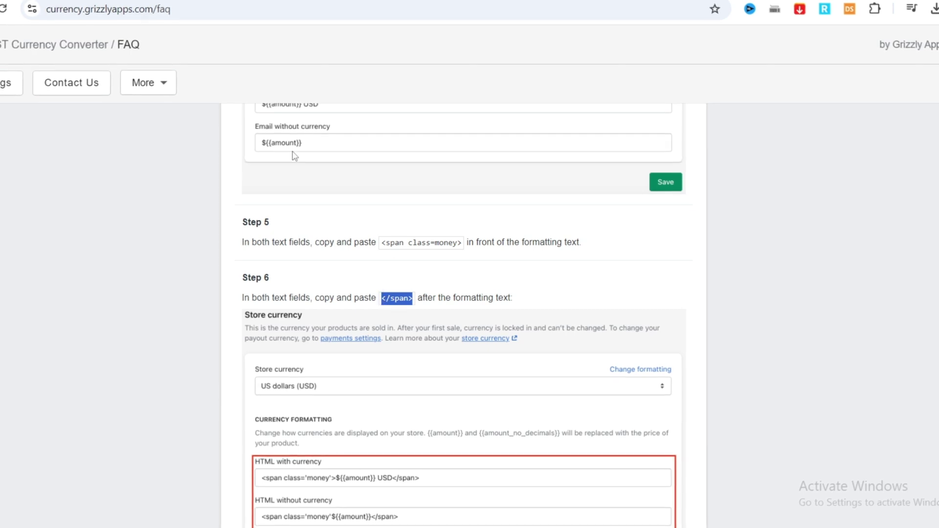
{"action": "left_click", "coordinate": [63, 1]}
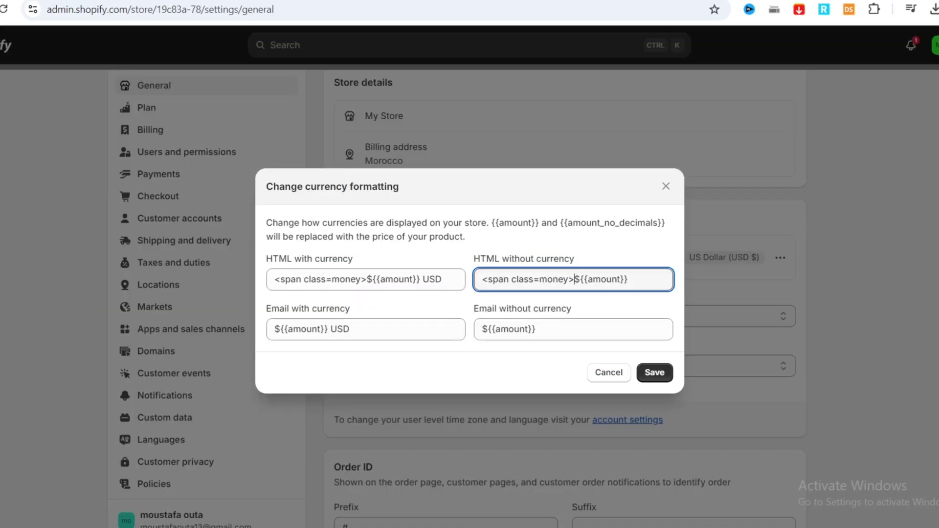
- Append </span> to both HTML money formats and save the currency formatting
{"action": "left_click", "coordinate": [448, 280]}
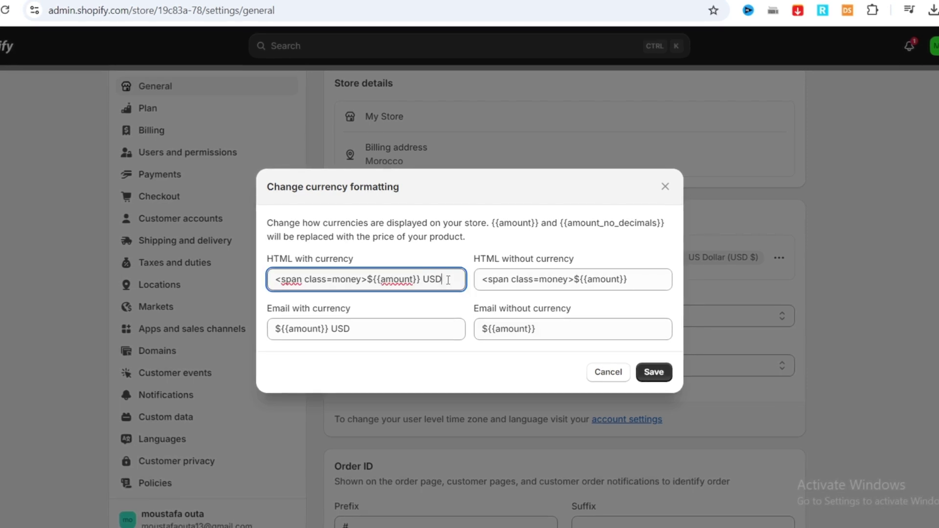
{"action": "type", "text": "</span>"}
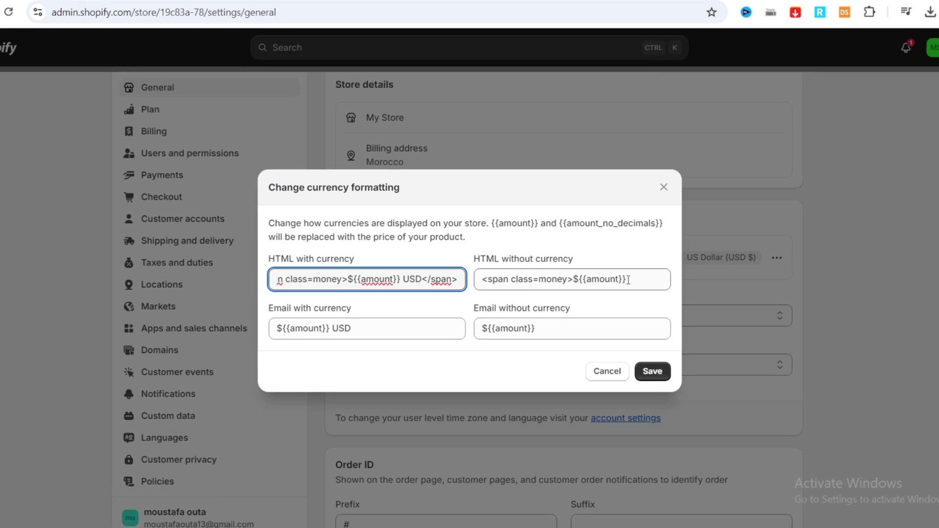
{"action": "left_click", "coordinate": [644, 281]}
{"action": "type", "text": "</span>"}
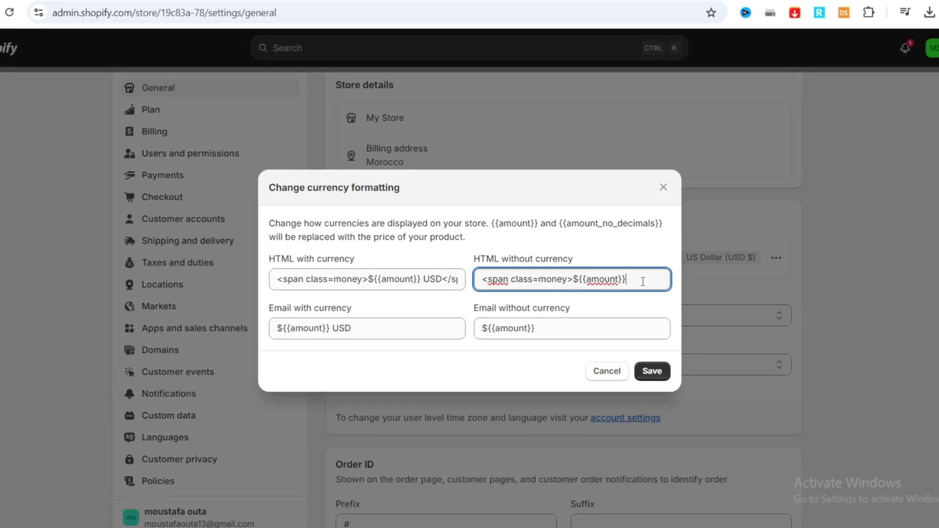
{"action": "left_click", "coordinate": [657, 376]}
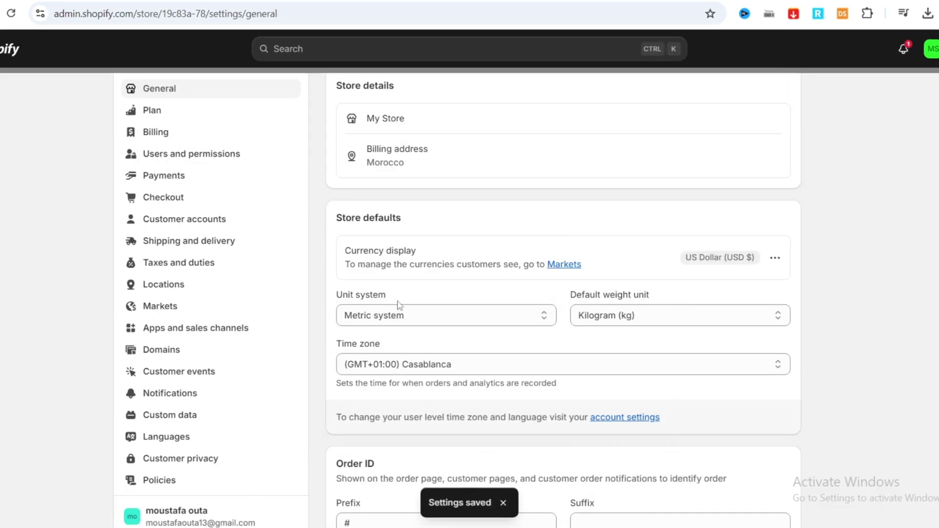
- Open the converter's Settings page from FAQ Step 8 and save the app settings
{"action": "scroll", "coordinate": [546, 337], "scroll_direction": "down", "scroll_amount": 3}
{"action": "scroll", "coordinate": [546, 338], "scroll_direction": "down", "scroll_amount": 2}
{"action": "scroll", "coordinate": [547, 338], "scroll_direction": "up", "scroll_amount": 6}
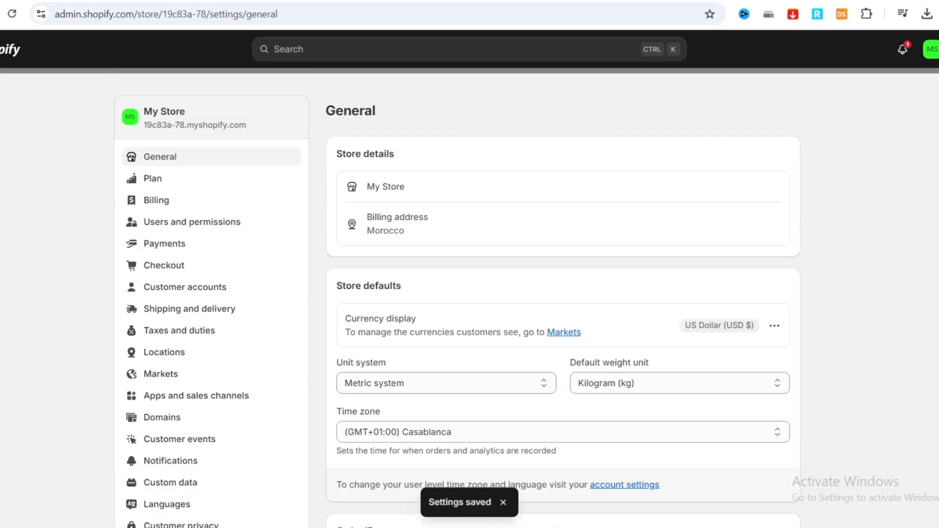
{"action": "key", "text": "ctrl+Tab"}
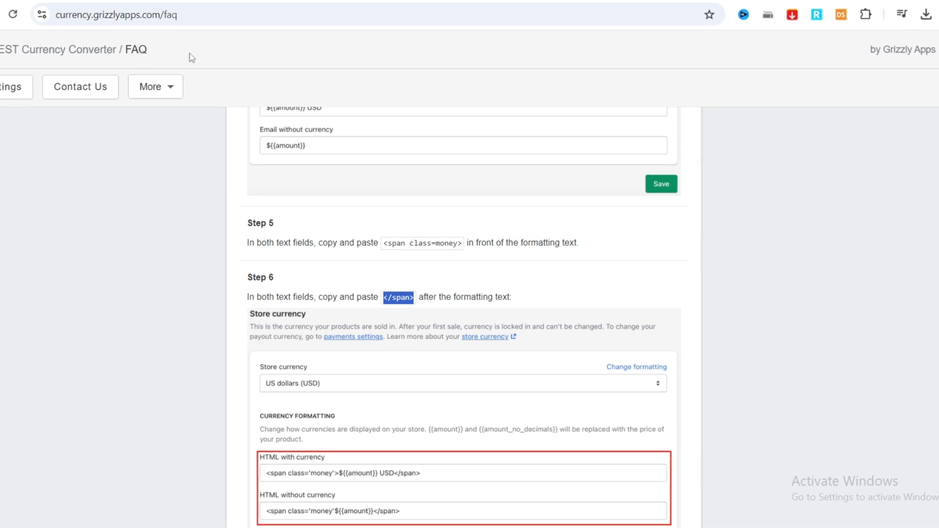
{"action": "scroll", "coordinate": [611, 310], "scroll_direction": "down", "scroll_amount": 7}
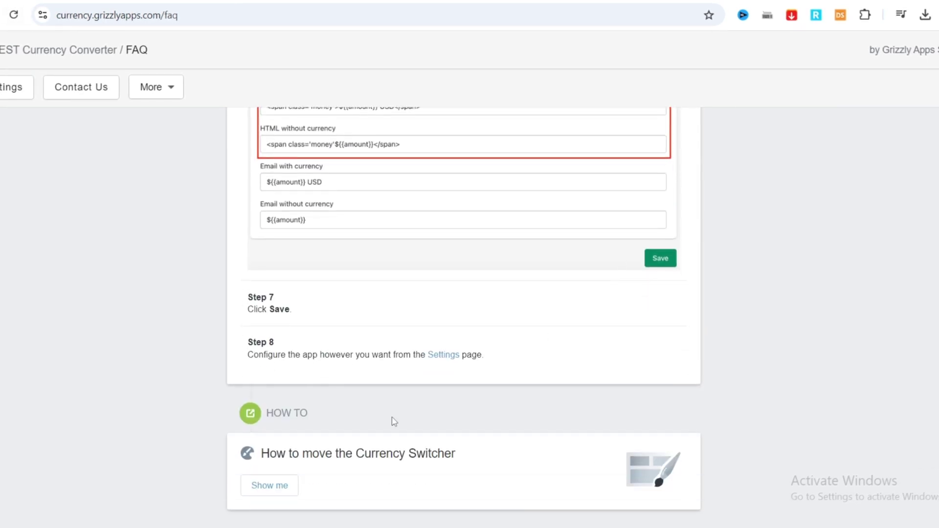
{"action": "left_click", "coordinate": [443, 360]}
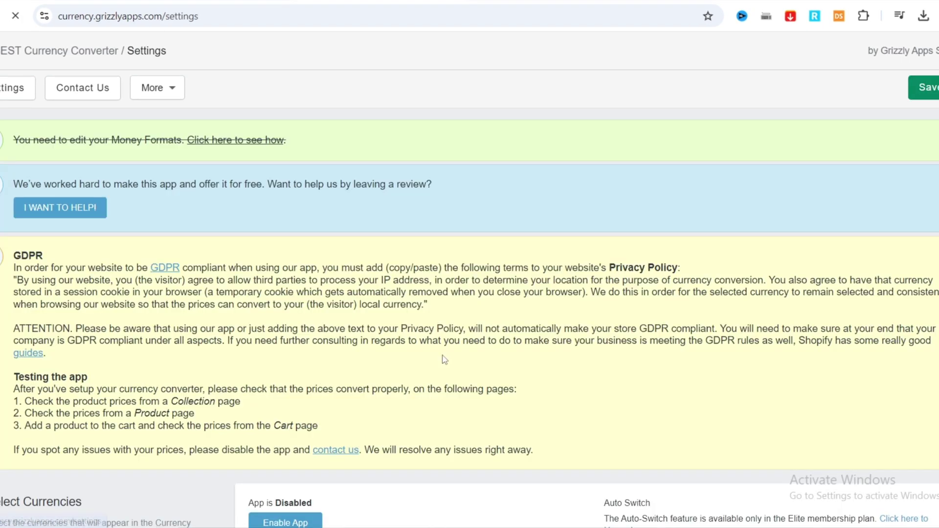
{"action": "left_click", "coordinate": [928, 90]}
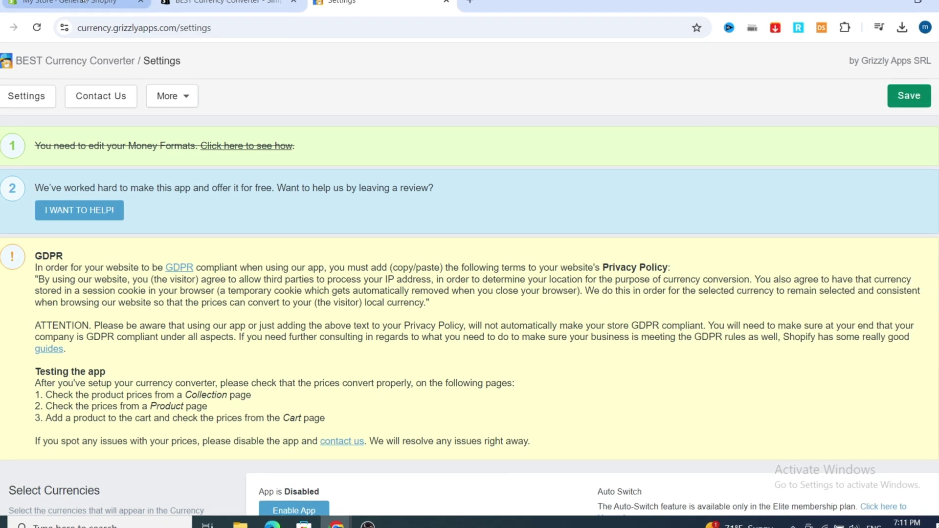
{"action": "left_click", "coordinate": [78, 2]}
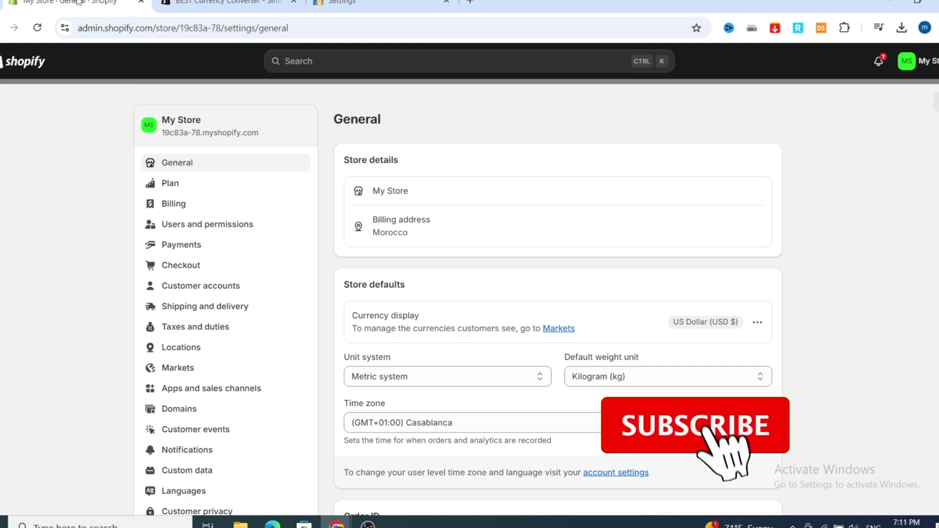
- Preview the live storefront from the admin Home page's Online Store view icon
{"action": "left_click", "coordinate": [18, 65]}
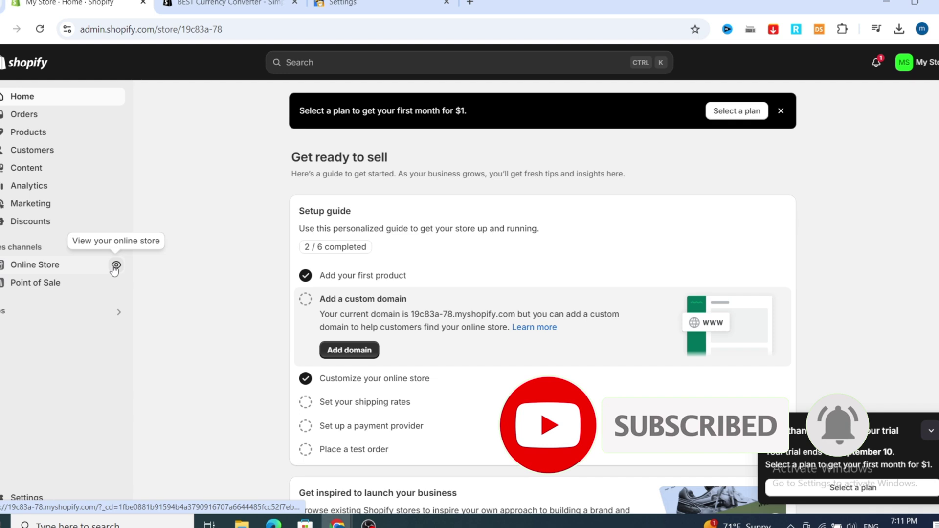
{"action": "left_click", "coordinate": [116, 265]}
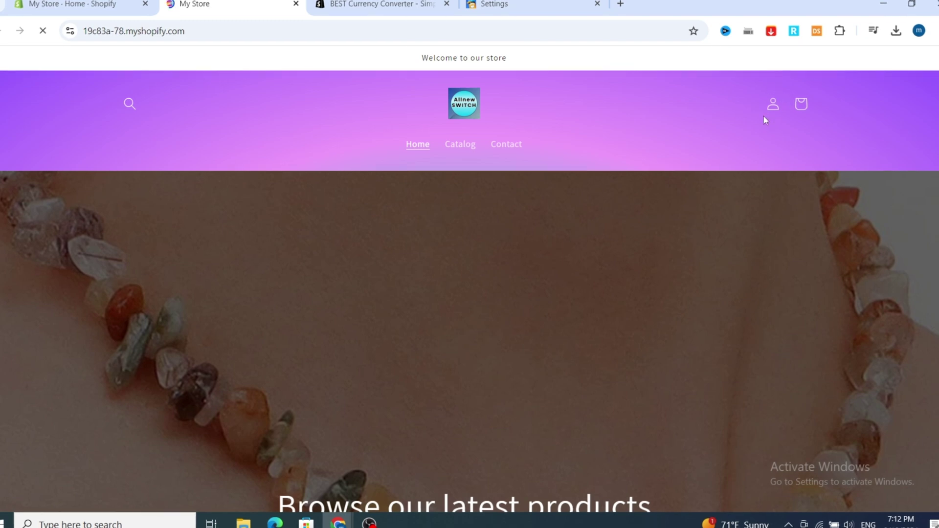
{"action": "left_click", "coordinate": [111, 6]}
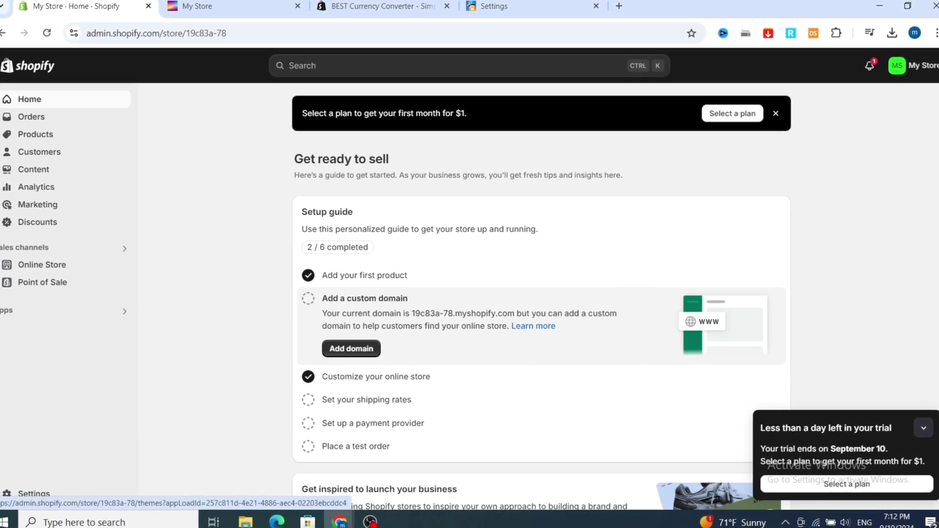
- Open the live Dawn theme's customizer from the Online Store themes page
{"action": "left_click", "coordinate": [33, 265]}
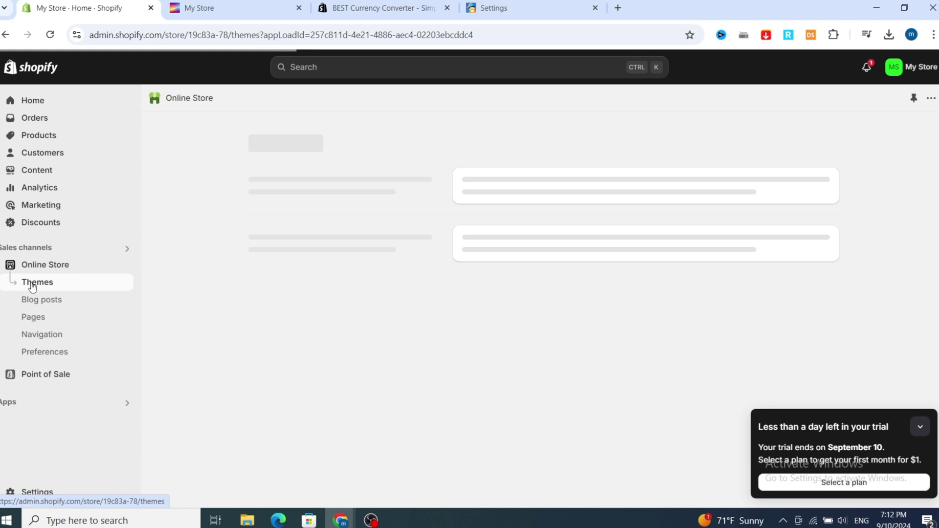
{"action": "scroll", "coordinate": [801, 327], "scroll_direction": "down", "scroll_amount": 3}
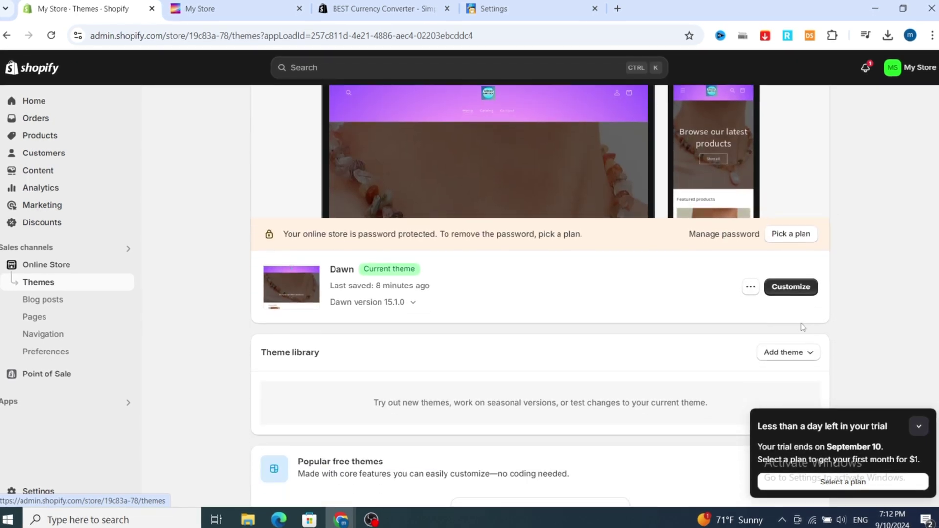
{"action": "left_click", "coordinate": [790, 293]}
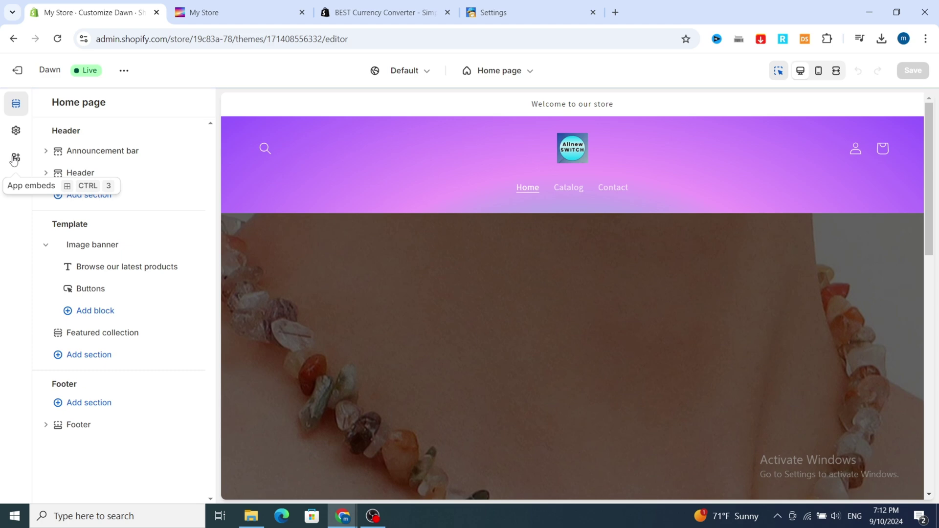
- Enable and save the BEST Currency Converter app embed, then view the storefront's USD selector
{"action": "left_click", "coordinate": [14, 161]}
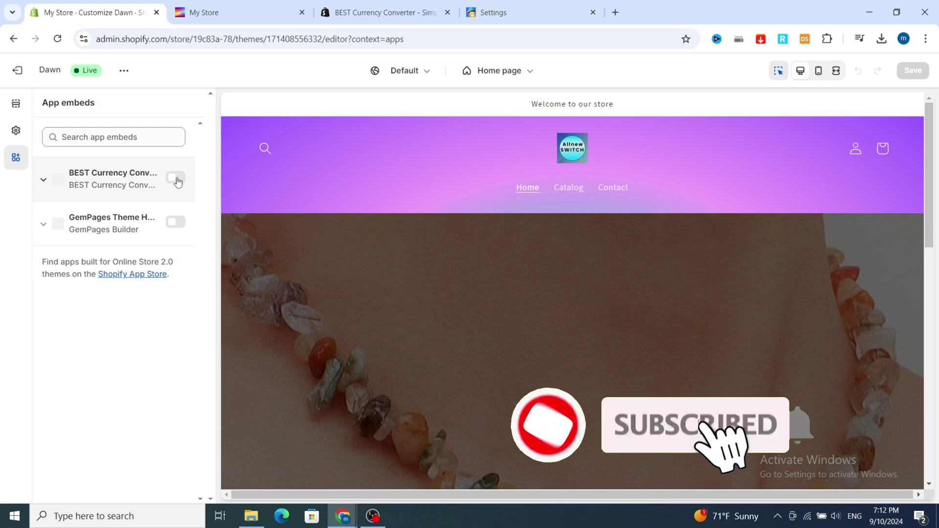
{"action": "left_click", "coordinate": [176, 182]}
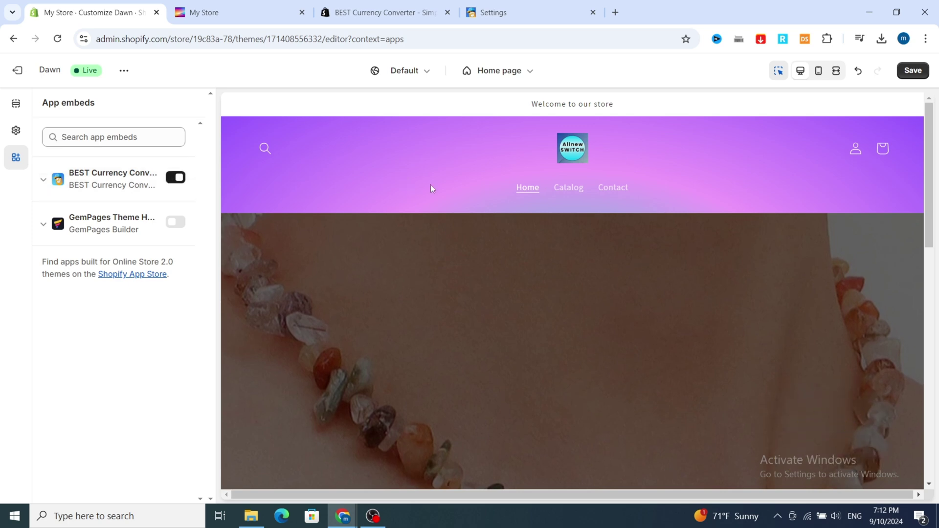
{"action": "left_click", "coordinate": [913, 71]}
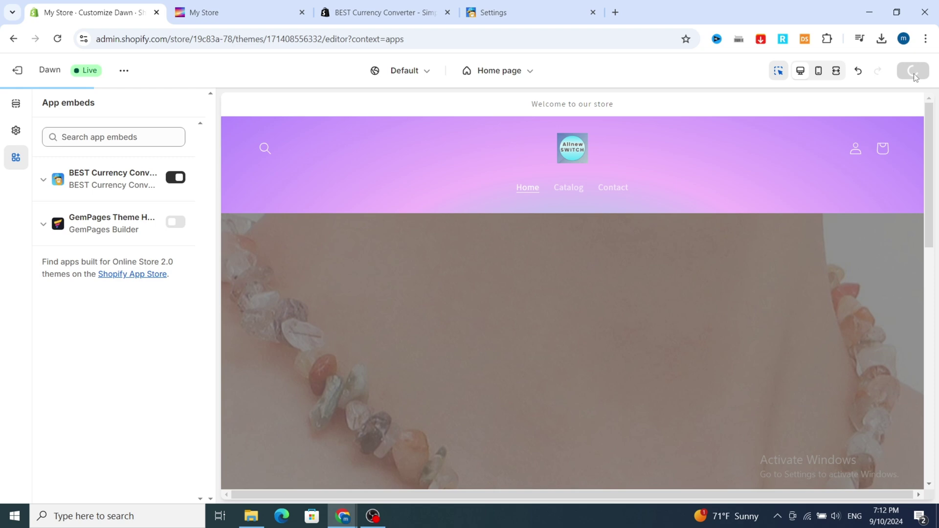
{"action": "key", "text": "ctrl+Tab"}
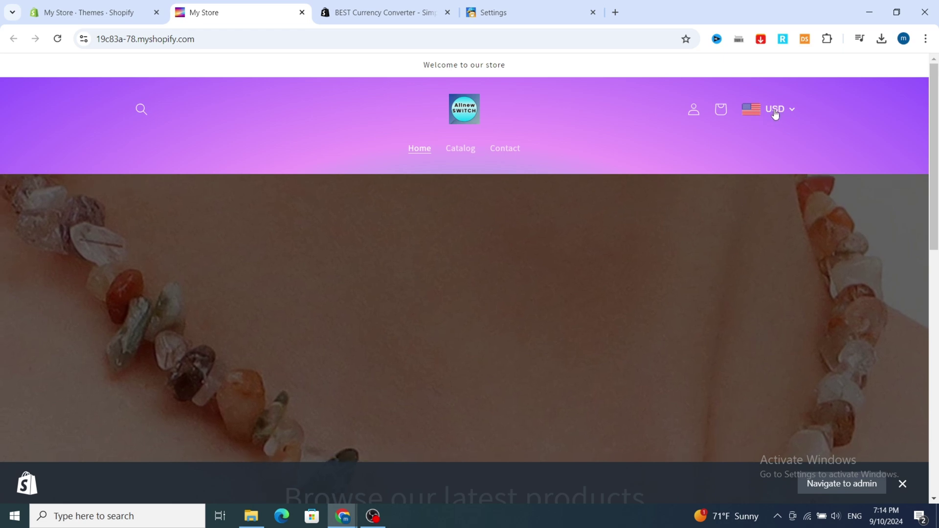
- Check the storefront currency list (USD, Euro, GBP, CAD, AUD), then return to the converter Settings page
{"action": "left_click", "coordinate": [775, 112]}
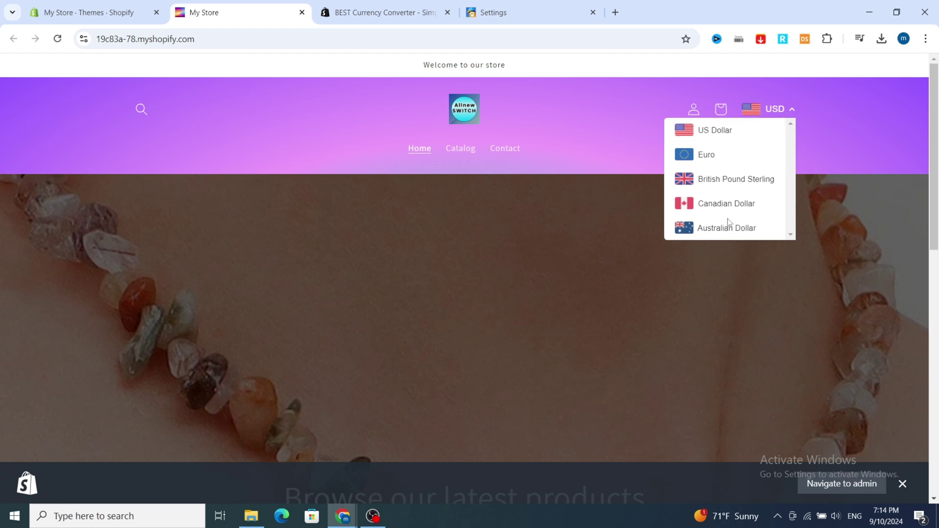
{"action": "left_click", "coordinate": [371, 14]}
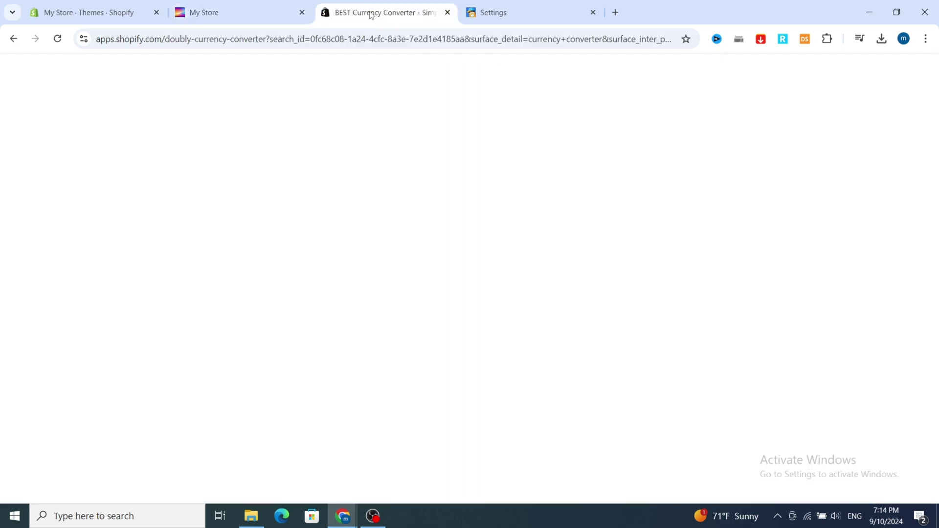
{"action": "left_click", "coordinate": [130, 14]}
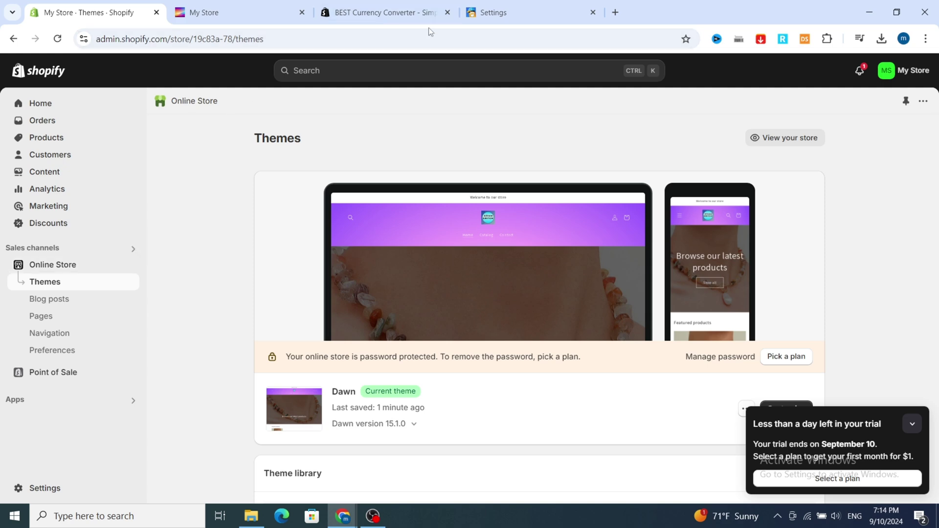
{"action": "left_click", "coordinate": [481, 14]}
{"action": "left_click", "coordinate": [333, 12]}
{"action": "left_click", "coordinate": [244, 13]}
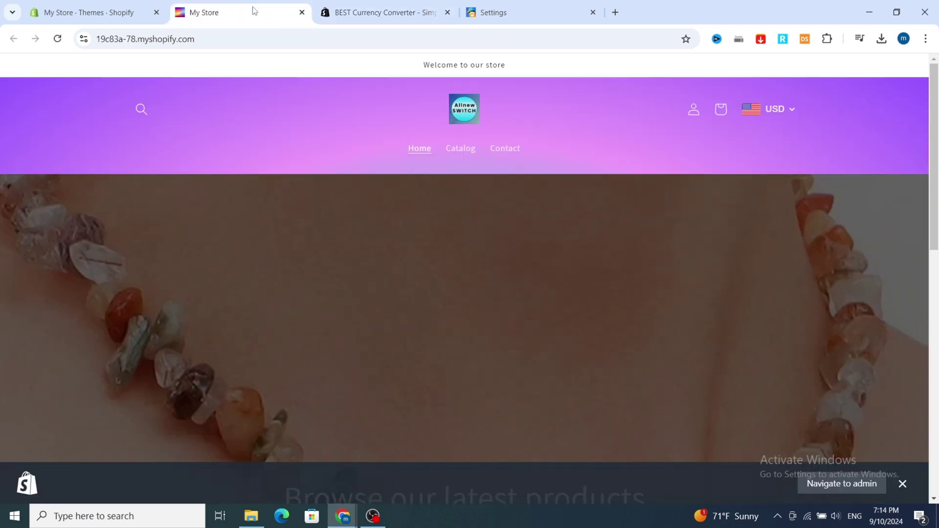
{"action": "left_click", "coordinate": [380, 10]}
{"action": "left_click", "coordinate": [492, 4]}
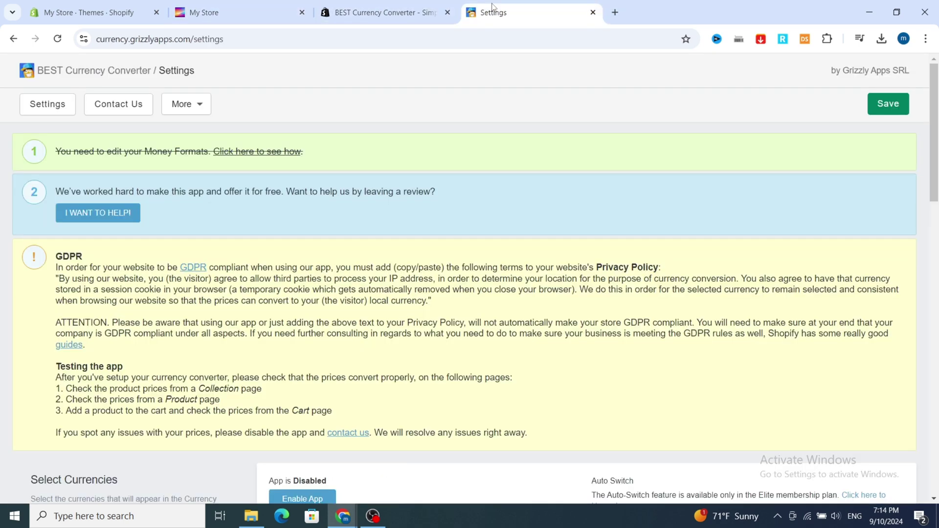